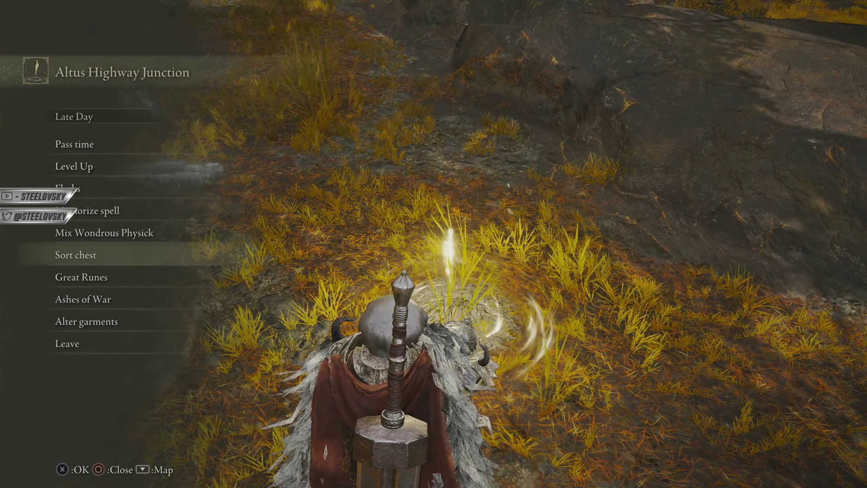
# Open the Sort chest at the Altus Highway Junction grace, and close Elden Ring from the console home screen
pyautogui.press('Return')
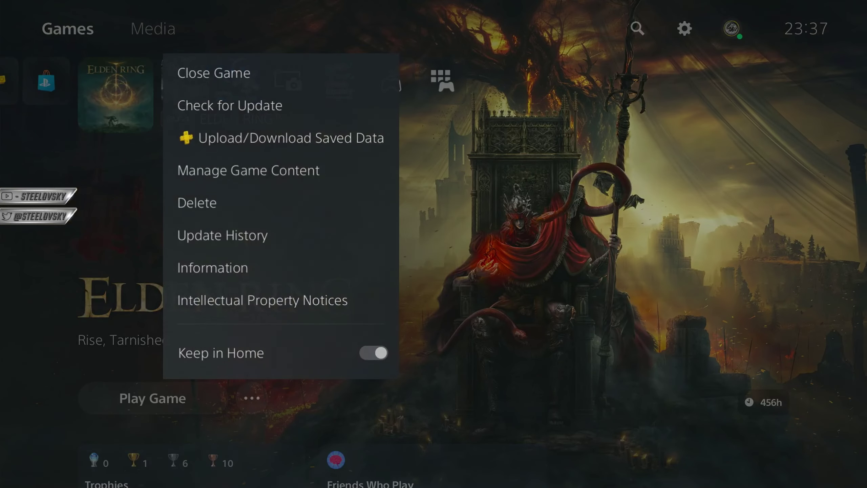
pyautogui.press('Return')
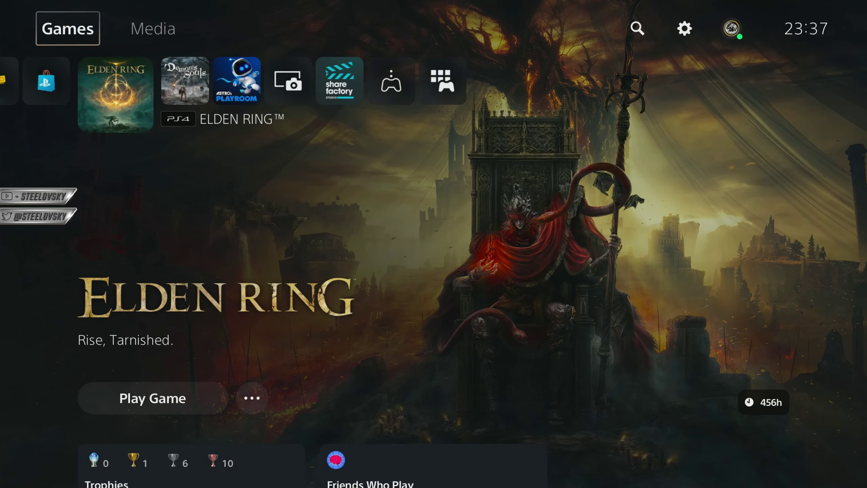
# Open the console storage page for PS4 saved data within the console's Saved Data and Game/App Settings
pyautogui.press('Right')
pyautogui.press('Right')
pyautogui.press('Right')
pyautogui.press('Return')
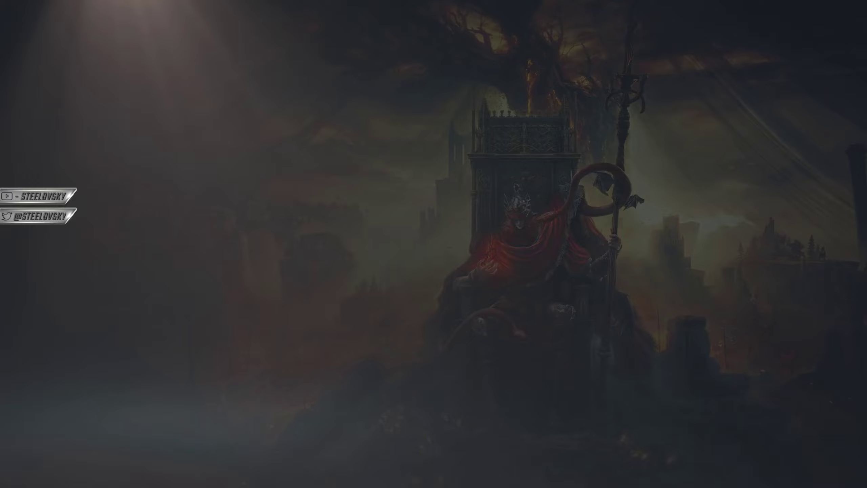
pyautogui.press('Down')
pyautogui.press('Down')
pyautogui.press('Down')
pyautogui.press('Down')
pyautogui.press('Down')
pyautogui.press('Down')
pyautogui.press('Down')
pyautogui.press('Down')
pyautogui.press('Up')
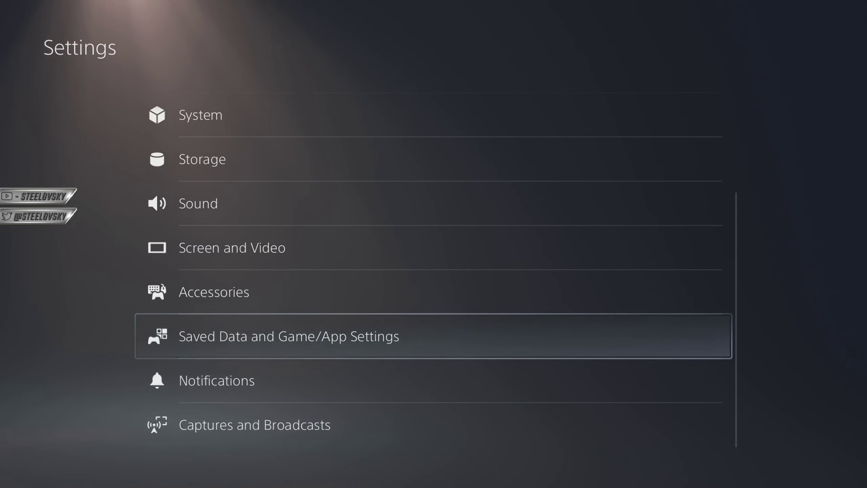
pyautogui.press('Return')
pyautogui.press('Down')
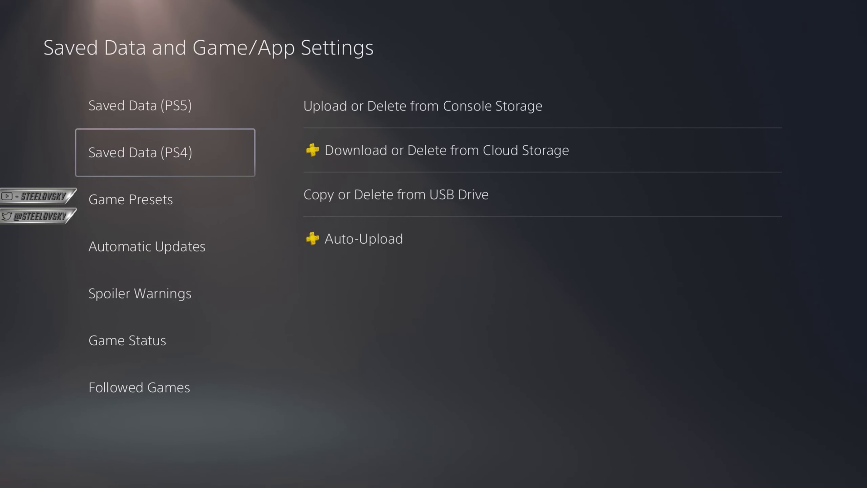
pyautogui.press('Right')
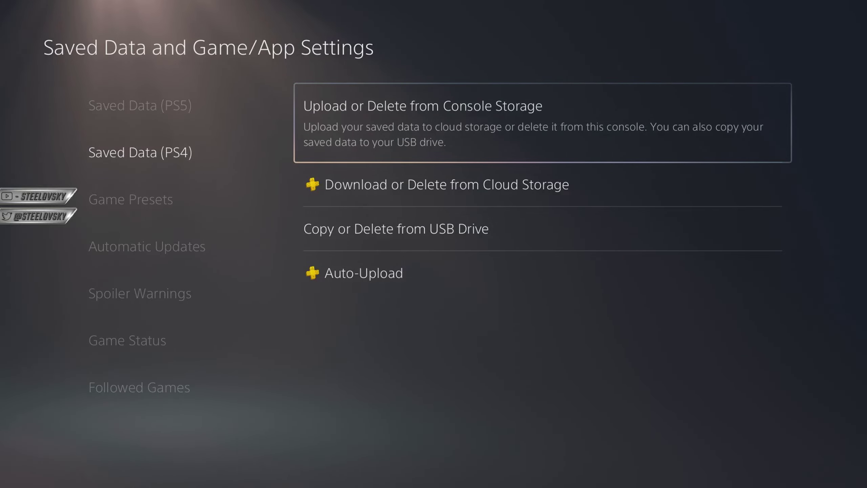
pyautogui.press('Return')
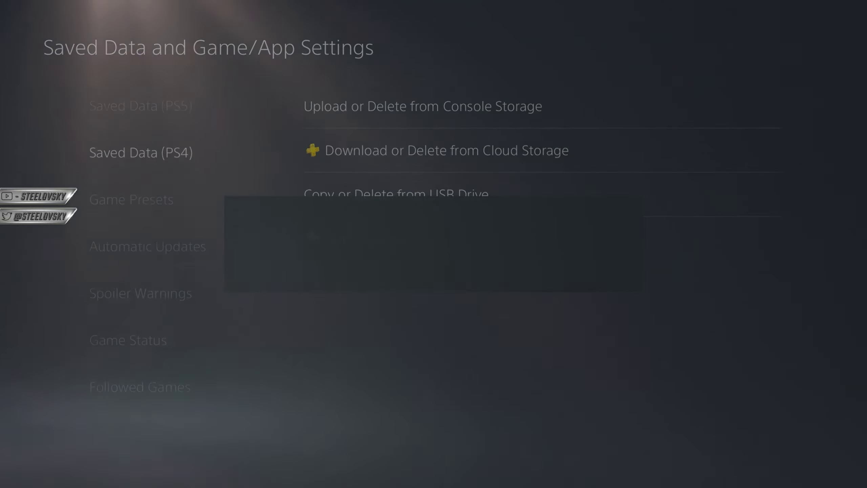
# Copy the ELDEN RING saved data from console storage to the USB drive and return to the main Settings list
pyautogui.press('Right')
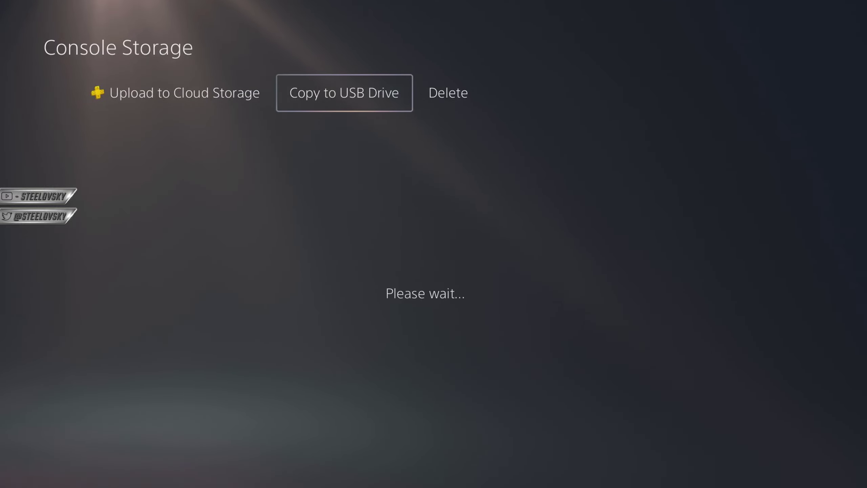
pyautogui.press('Down')
pyautogui.press('Return')
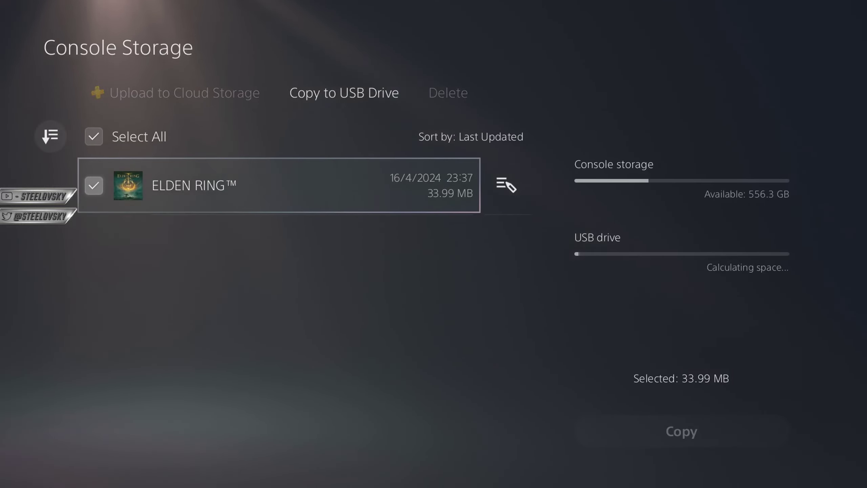
pyautogui.press('Right')
pyautogui.press('Return')
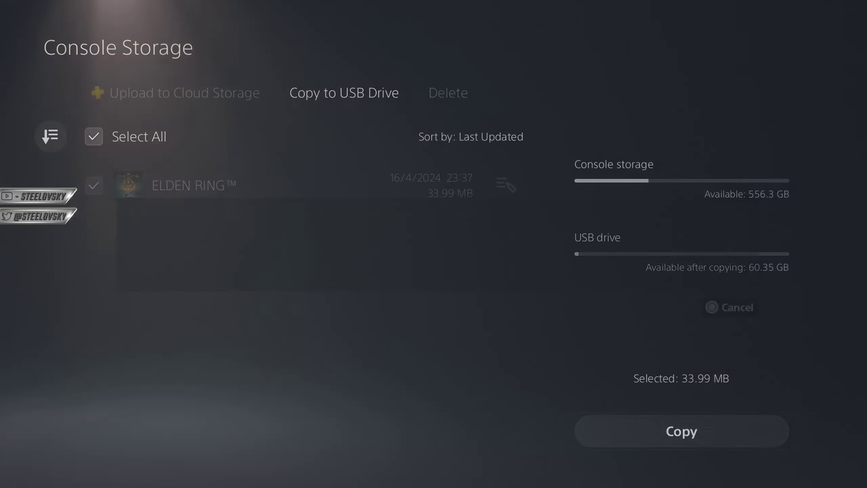
pyautogui.press('Return')
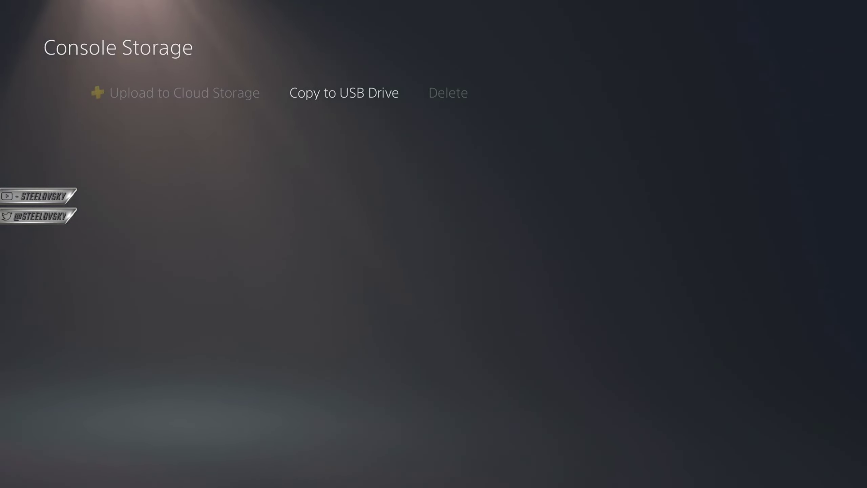
pyautogui.press('Escape')
pyautogui.press('Escape')
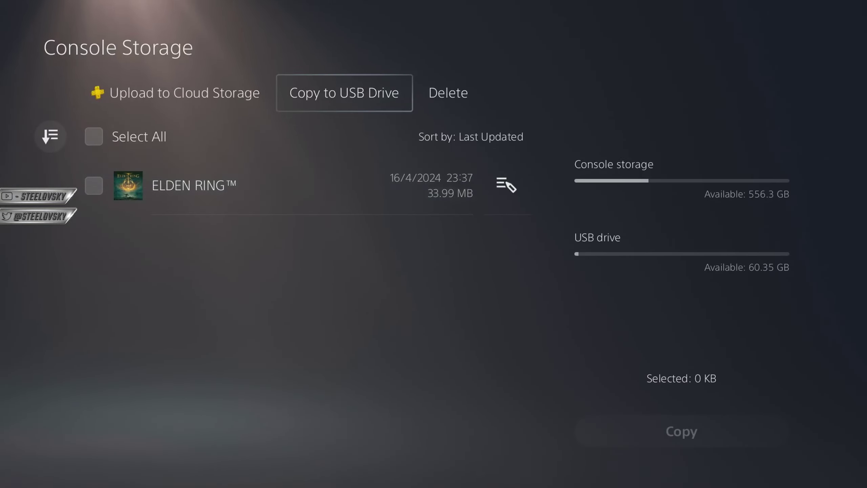
pyautogui.press('Escape')
pyautogui.press('Escape')
pyautogui.press('Escape')
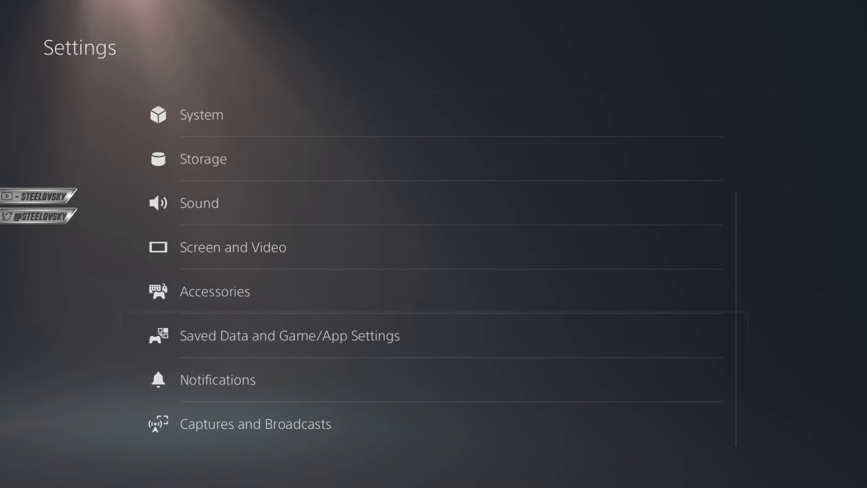
pyautogui.press('Down')
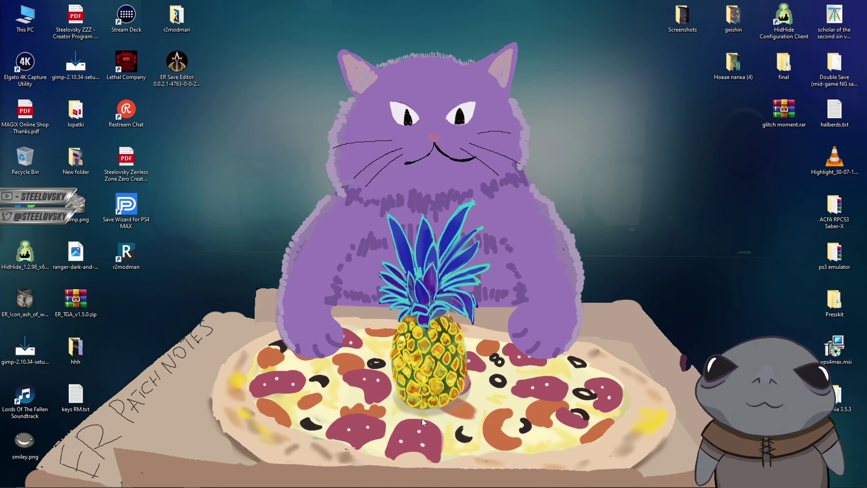
# Switch to the browser and examine the Save Wizard edition comparison for Advance Mode support and the PS4 MAX price
pyautogui.moveTo(131, 218)
pyautogui.mouseDown()
pyautogui.moveTo(440, 198)
pyautogui.moveTo(134, 213)
pyautogui.mouseUp()
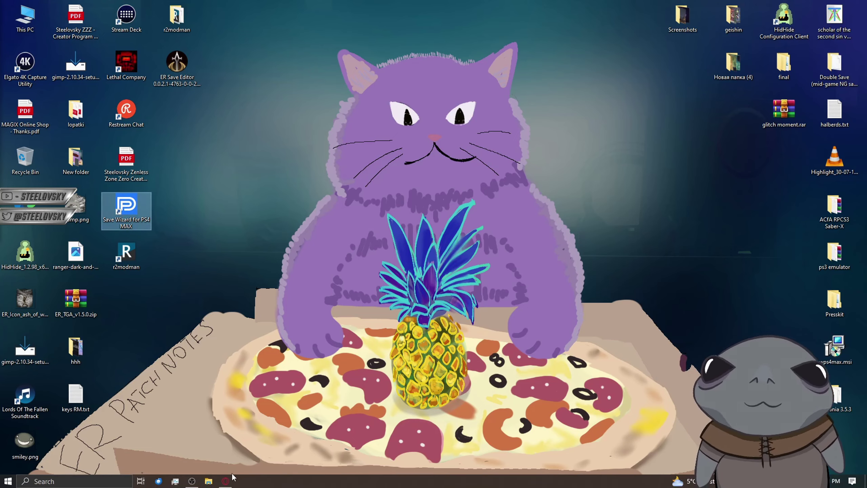
pyautogui.click(220, 482)
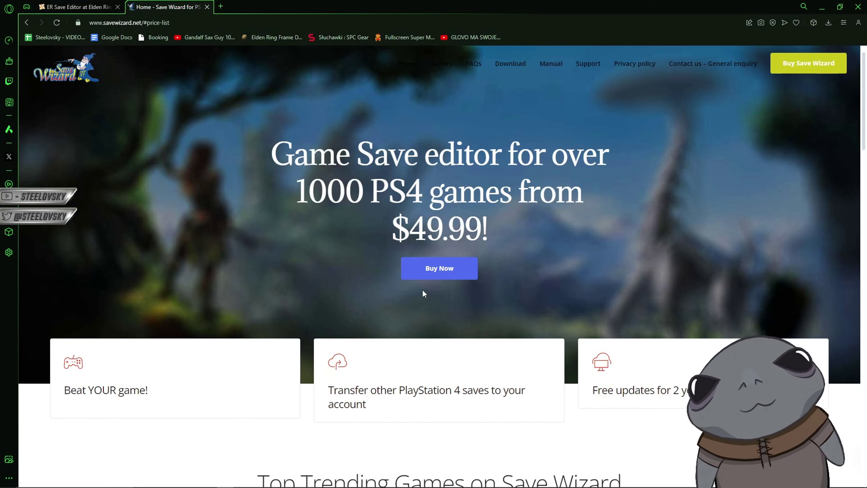
pyautogui.click(425, 273)
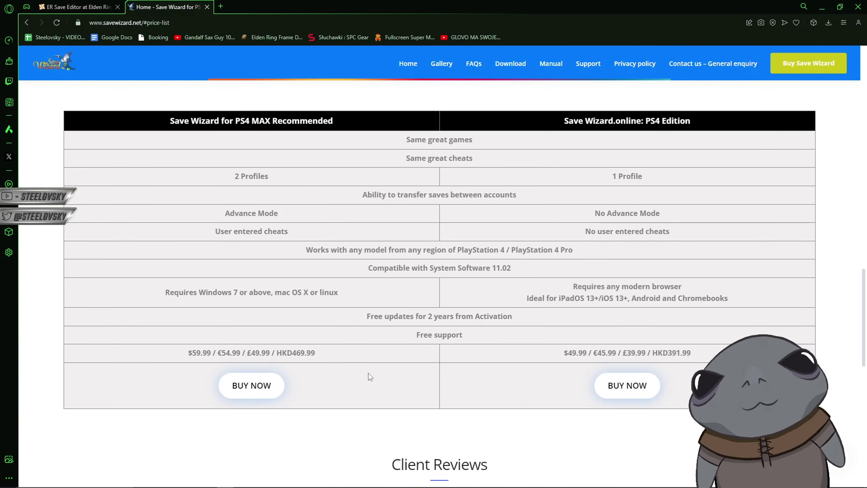
pyautogui.moveTo(286, 213); pyautogui.dragTo(225, 214)
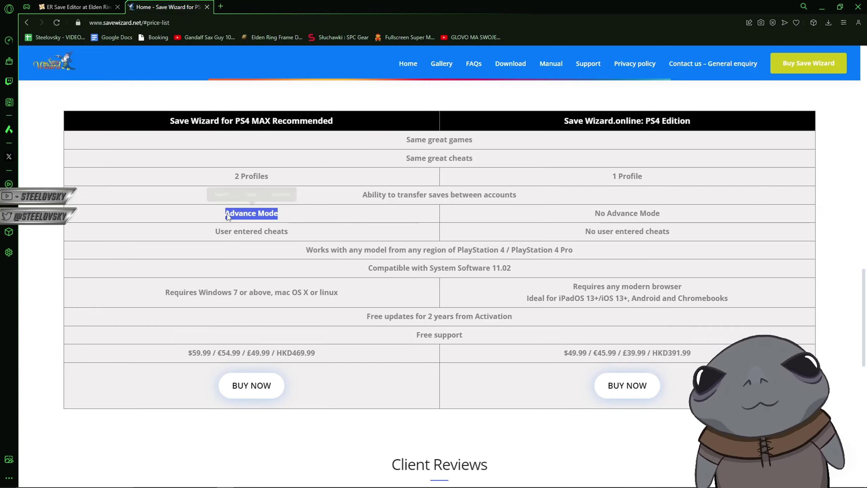
pyautogui.click(238, 215)
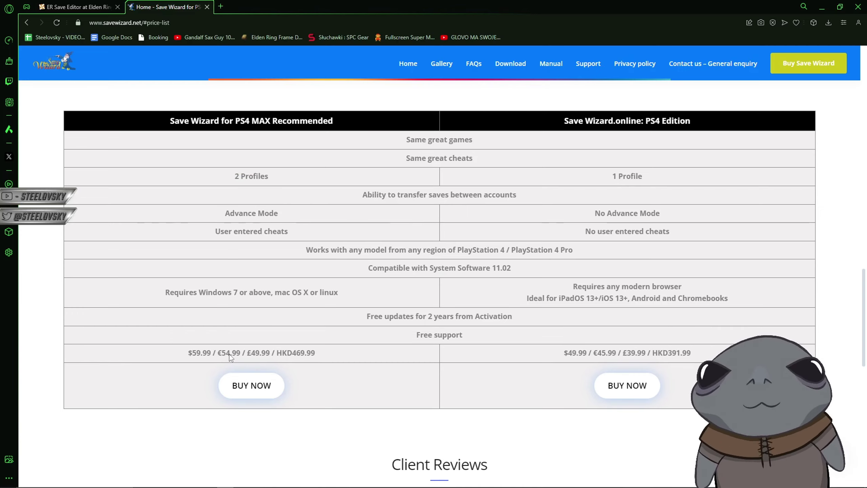
pyautogui.click(211, 353)
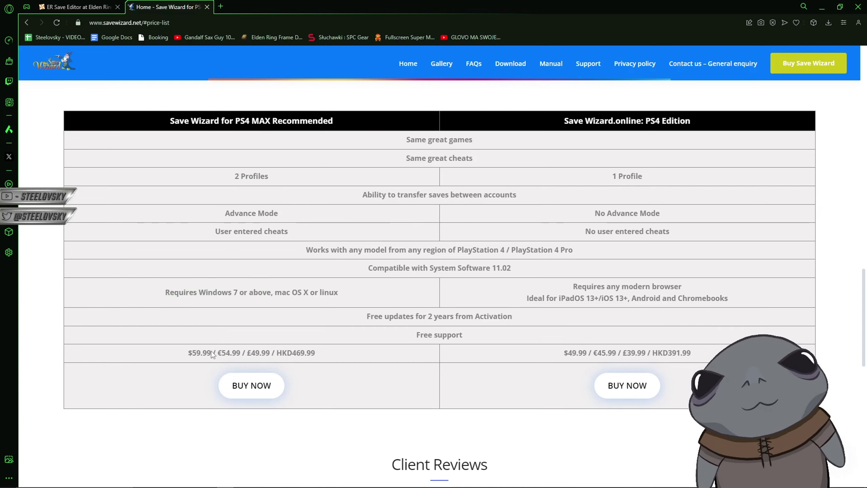
pyautogui.click(821, 10)
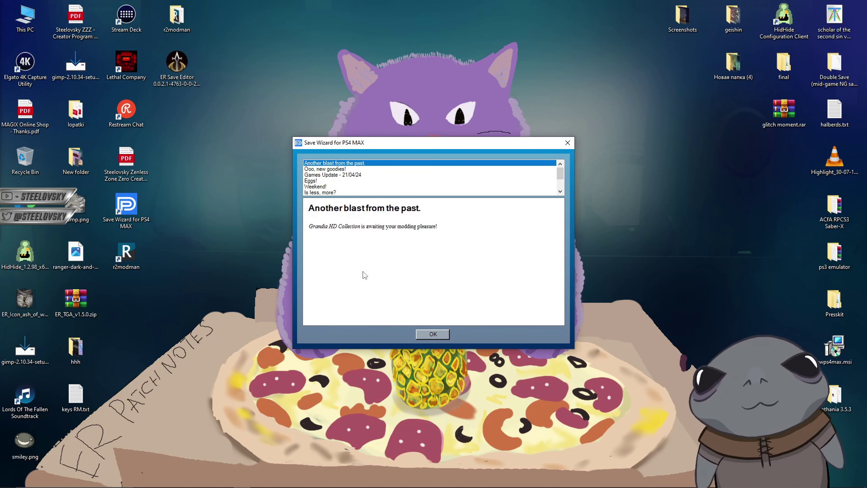
# Dismiss the Save Wizard for PS4 MAX news and open the Elden Ring (CUSA18581) save in Advanced Mode
pyautogui.click(428, 333)
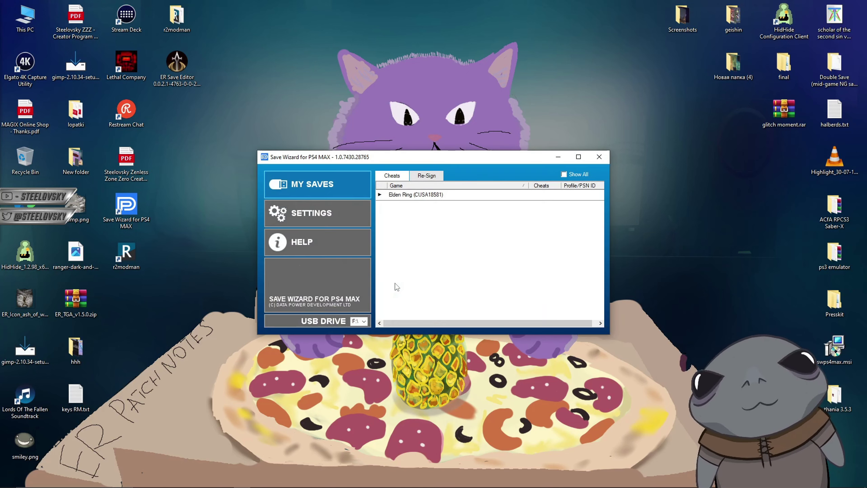
pyautogui.doubleClick(400, 197)
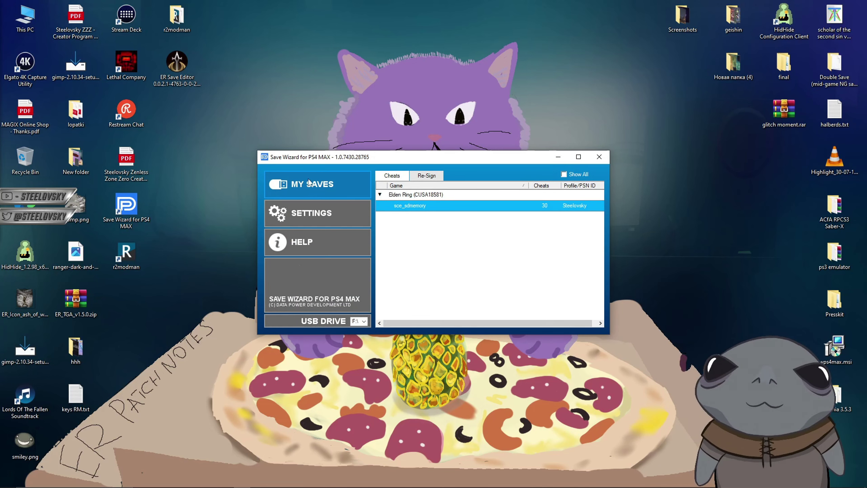
pyautogui.rightClick(424, 208)
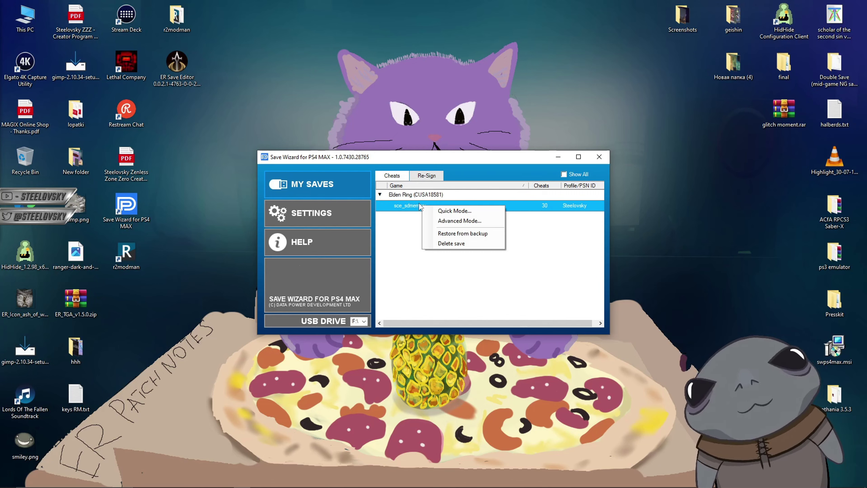
pyautogui.click(448, 221)
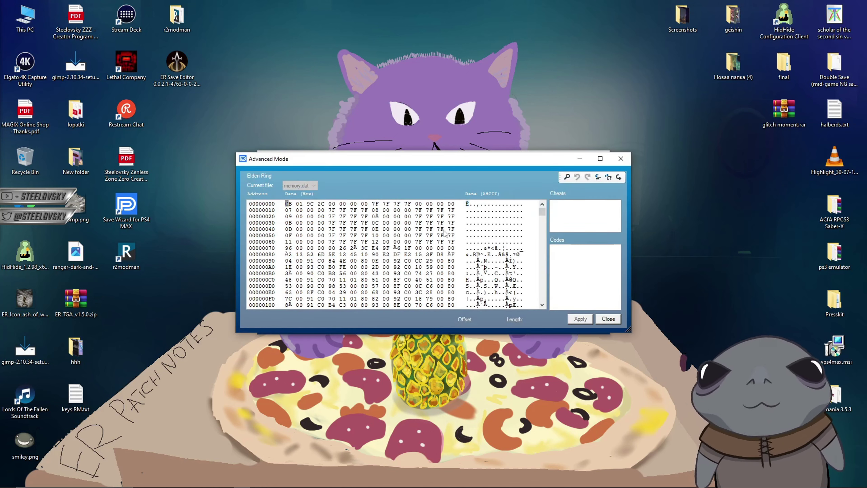
# Export the save's memory.dat to the Desktop under the file name from_ps5.txt
pyautogui.click(607, 177)
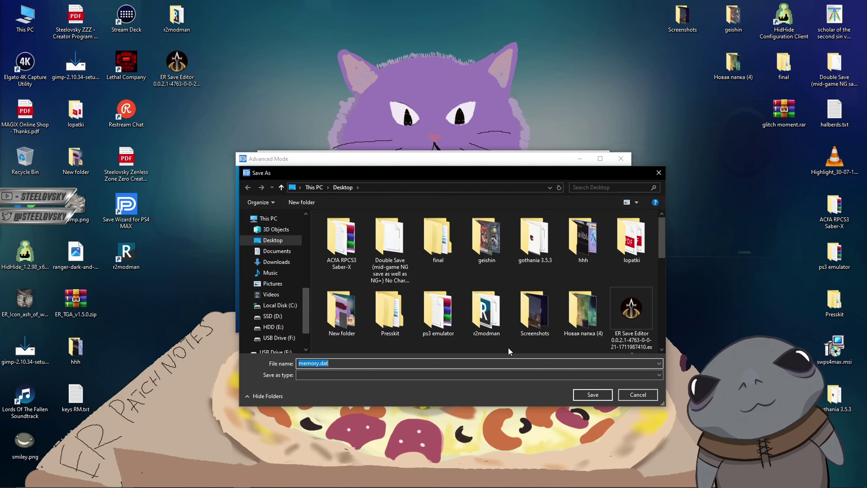
pyautogui.click(489, 375)
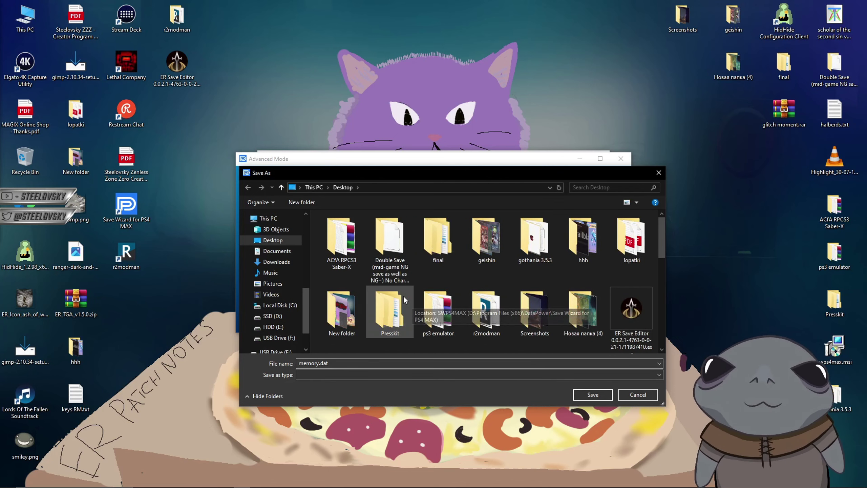
pyautogui.click(374, 362)
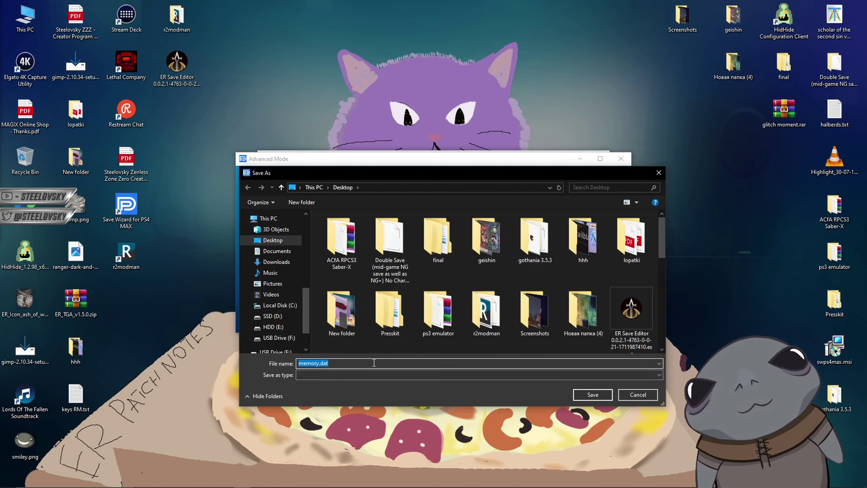
pyautogui.write('fr')
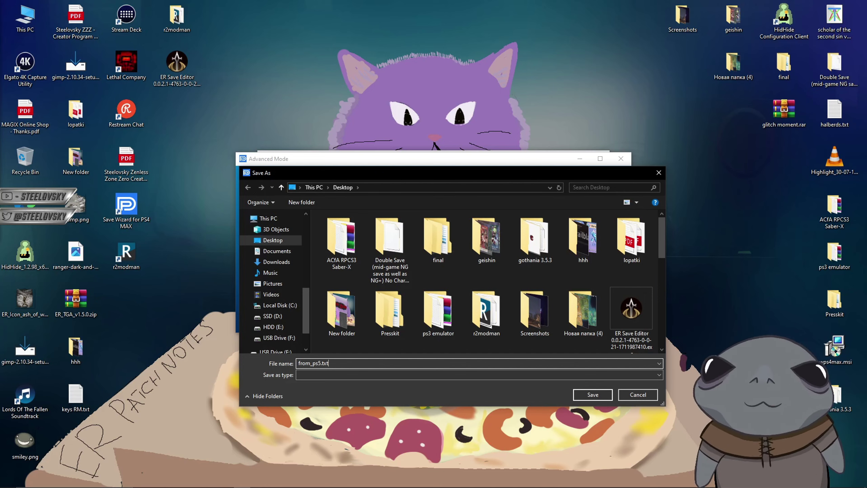
pyautogui.write('om_ps5.txt')
pyautogui.click(593, 396)
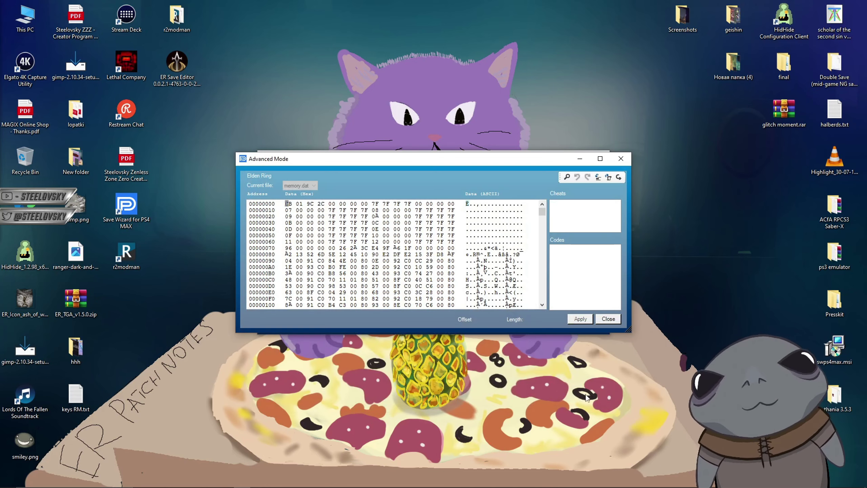
# Place from_ps5.txt directly below ER Save Editor on the desktop and inspect the file's contents in Notepad
pyautogui.moveTo(75, 441); pyautogui.dragTo(177, 116)
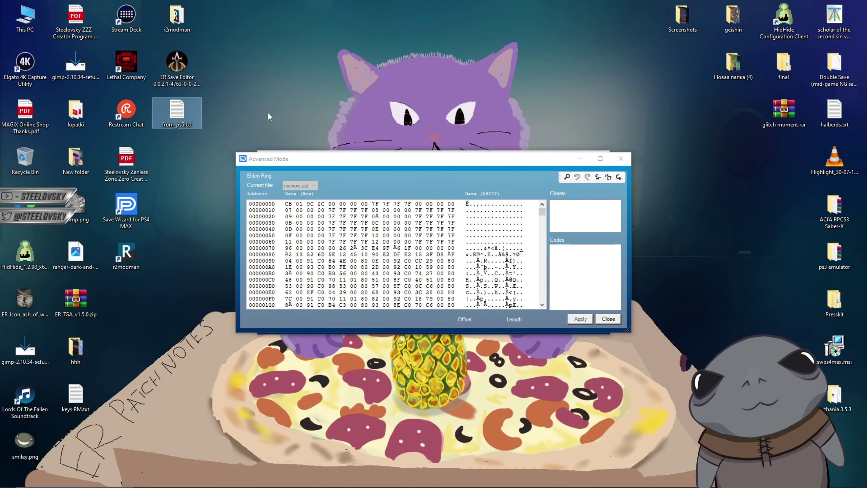
pyautogui.doubleClick(177, 123)
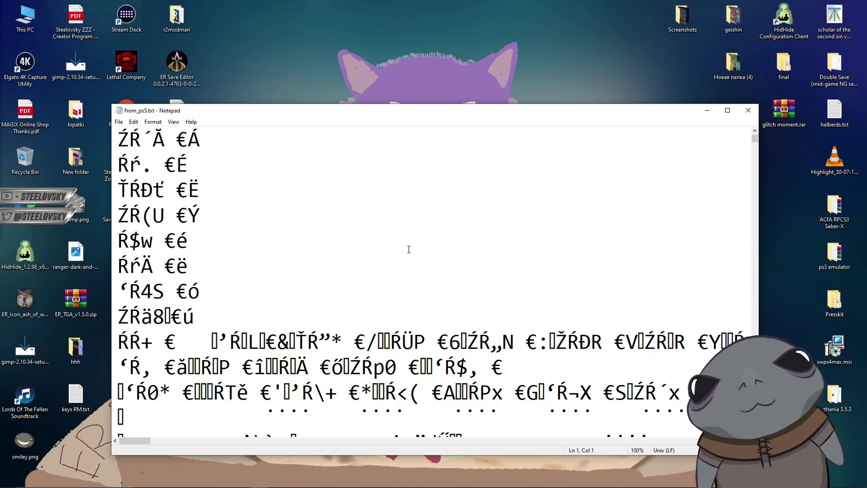
pyautogui.scroll(-10, 409, 249)
pyautogui.moveTo(755, 139); pyautogui.dragTo(753, 247)
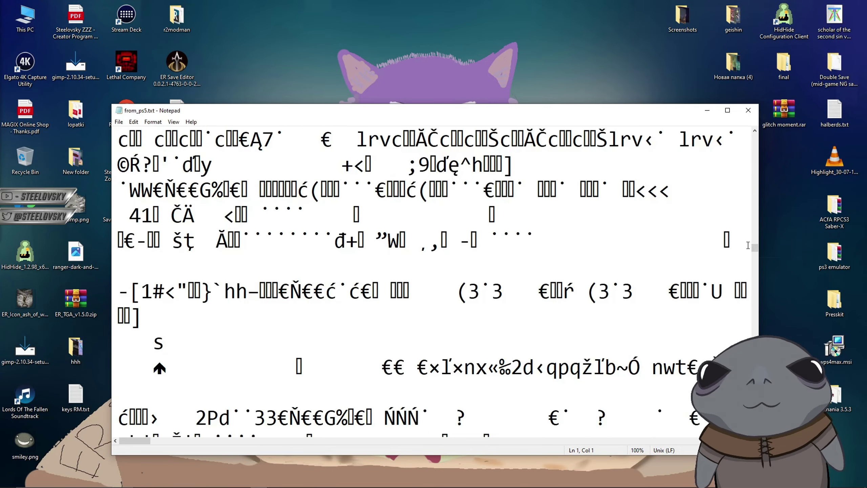
pyautogui.click(748, 110)
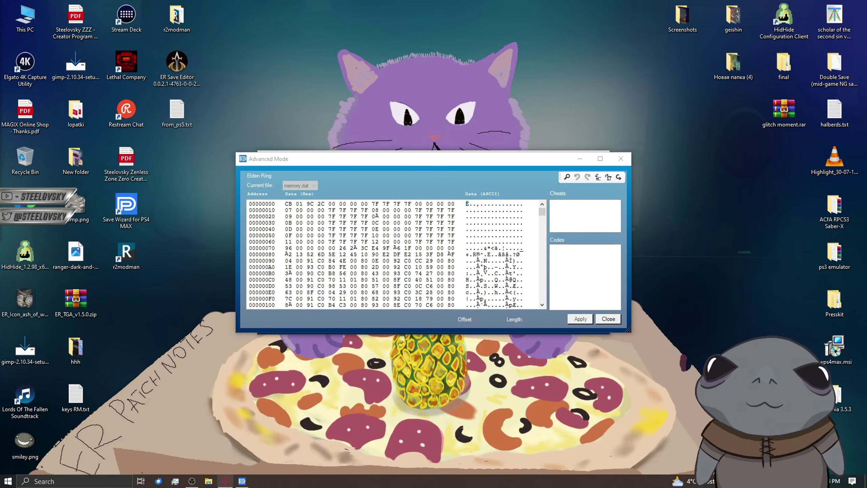
# Switch to the browser and examine the ER Save Editor page on Nexus Mods, including its description and manual download
pyautogui.click(225, 482)
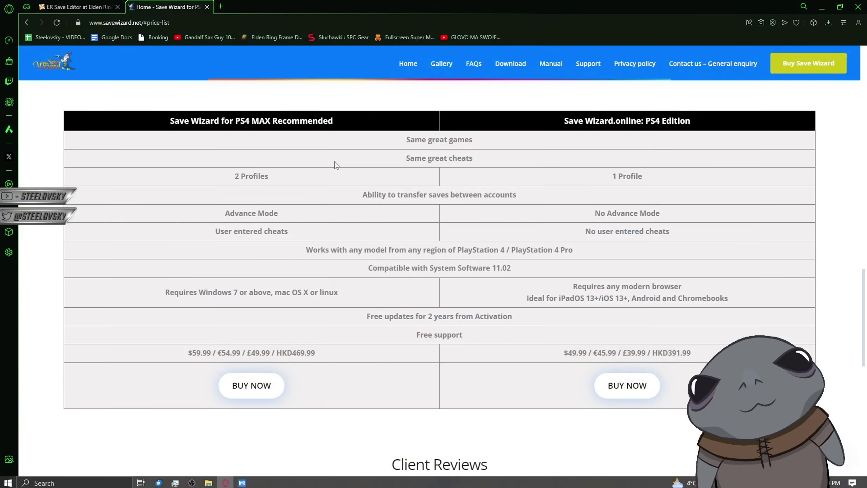
pyautogui.click(76, 7)
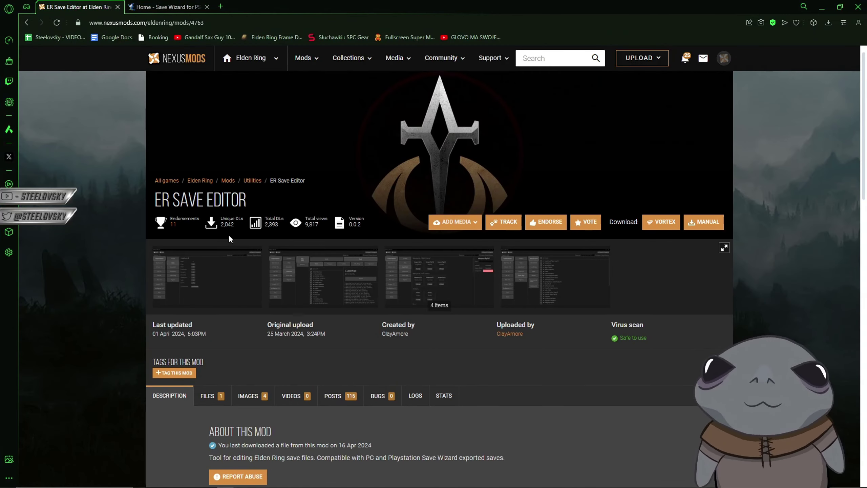
pyautogui.moveTo(248, 203); pyautogui.dragTo(154, 204)
pyautogui.click(199, 201)
pyautogui.scroll(-5, 320, 272)
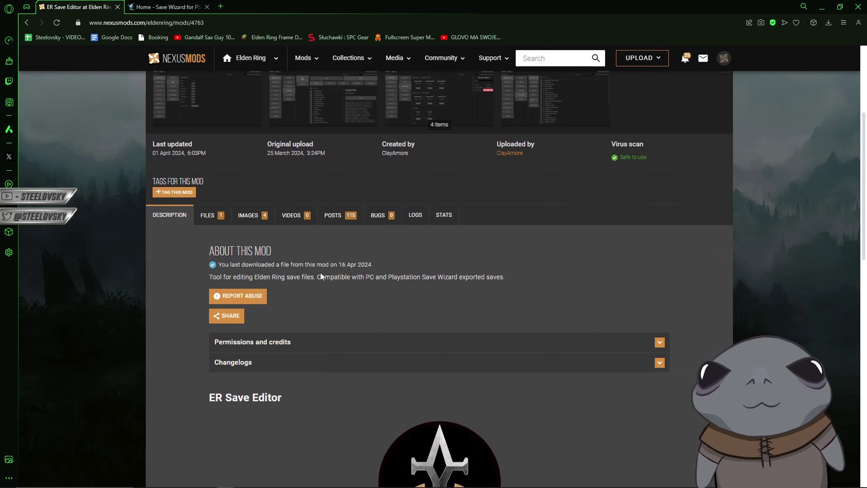
pyautogui.scroll(-1, 329, 281)
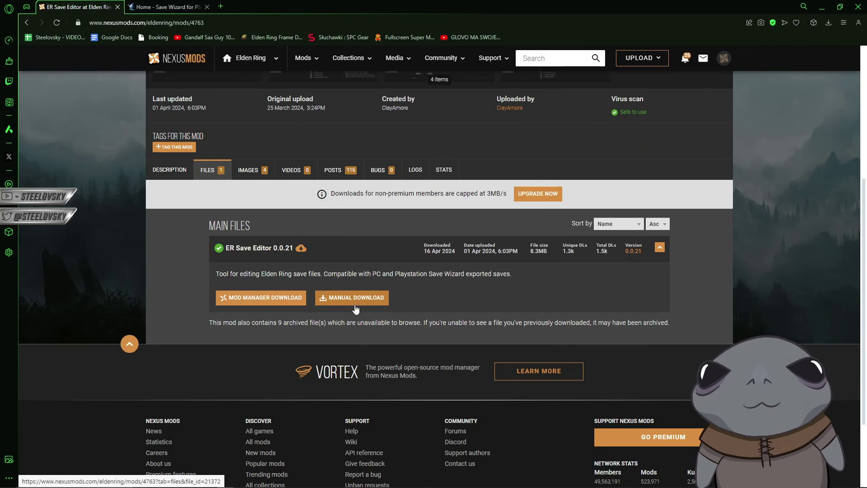
pyautogui.click(355, 307)
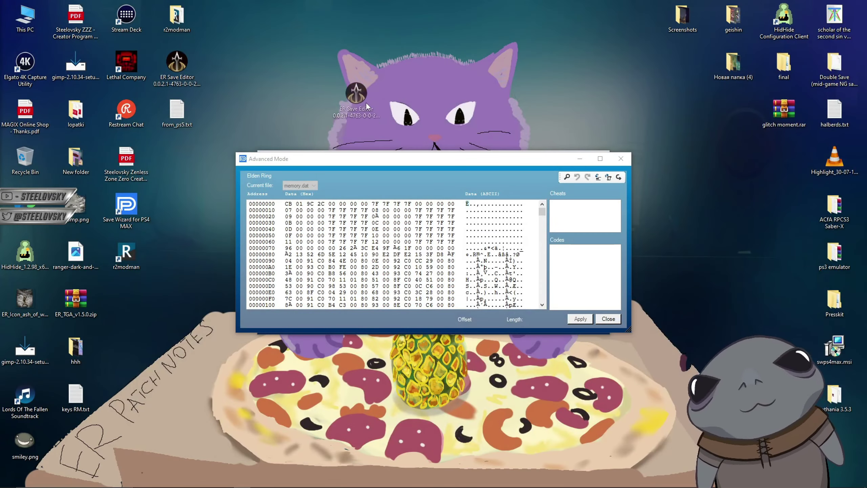
# Put the ER Save Editor icon back in its place on the desktop and launch the program
pyautogui.moveTo(366, 104); pyautogui.dragTo(198, 74)
pyautogui.click(288, 88)
pyautogui.doubleClick(178, 75)
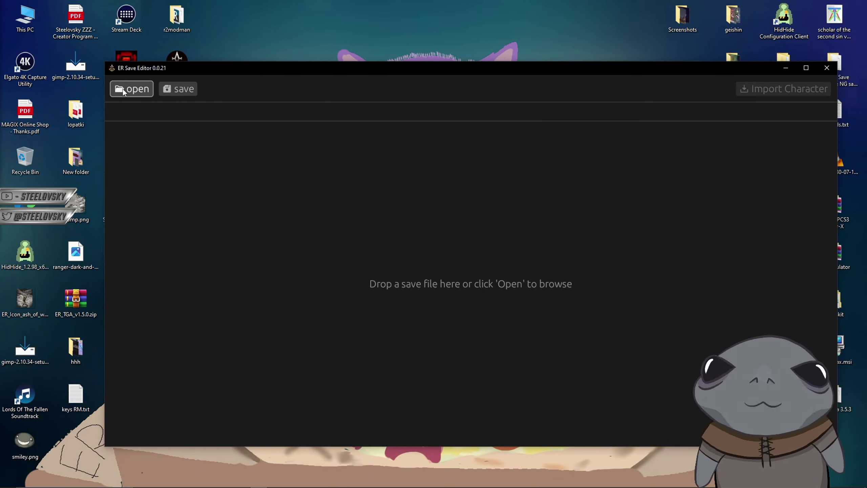
# Start opening a save file, browse to the Desktop and set the file type to Save Wizard Exported TXT File
pyautogui.click(128, 90)
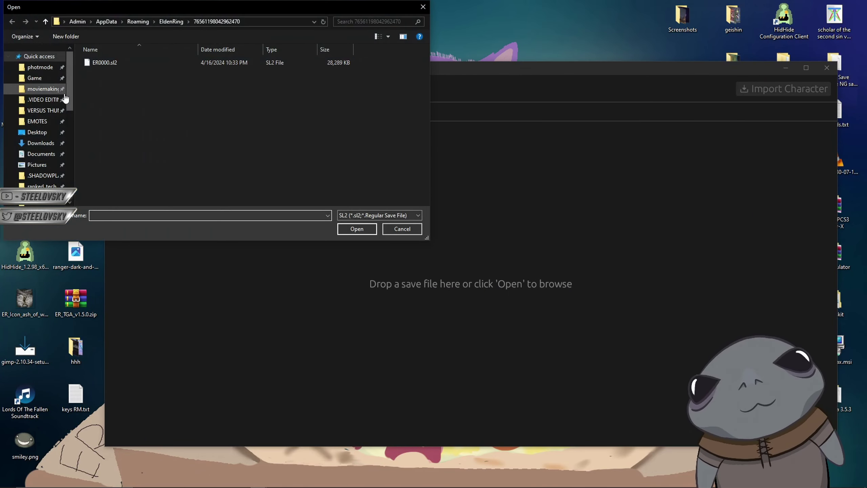
pyautogui.click(26, 131)
pyautogui.scroll(-1, 256, 159)
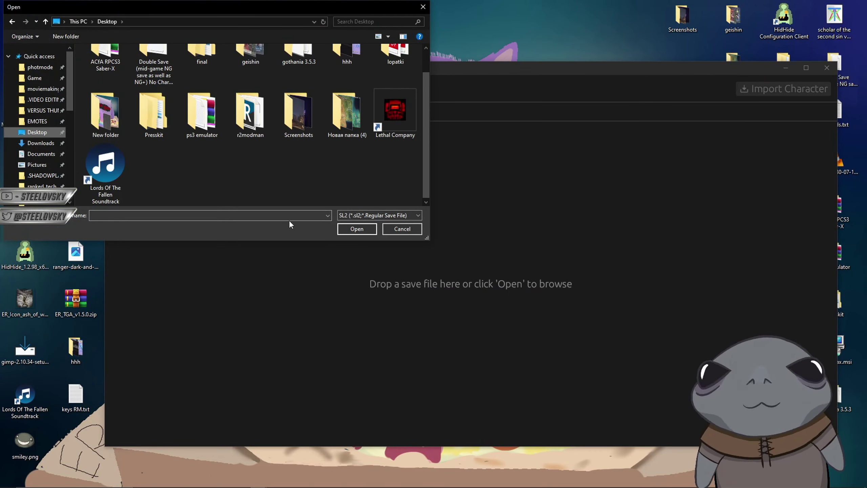
pyautogui.click(361, 211)
pyautogui.click(361, 211)
pyautogui.click(361, 211)
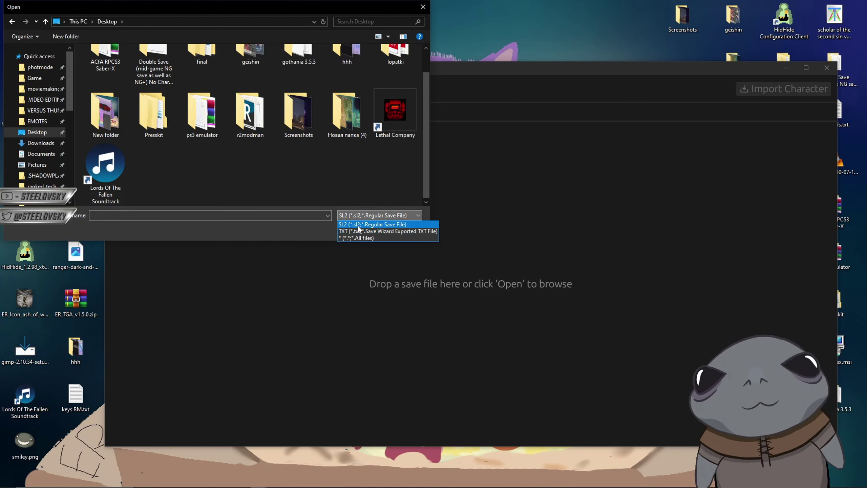
pyautogui.click(360, 215)
pyautogui.click(358, 216)
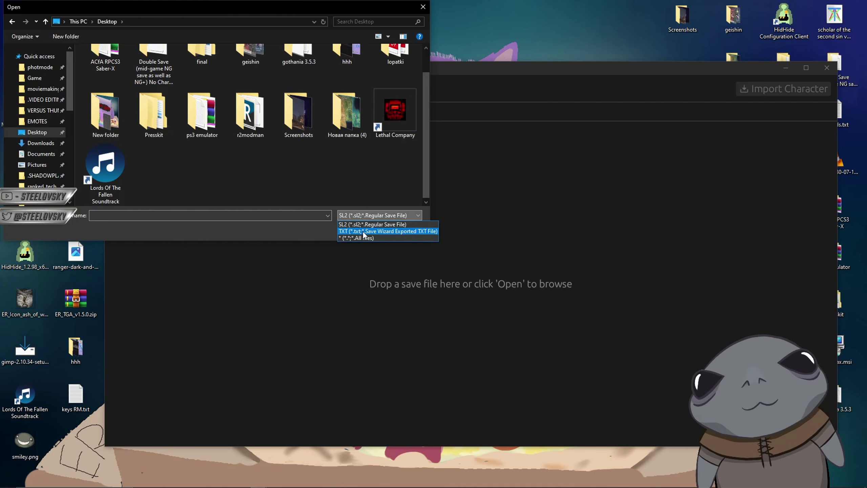
pyautogui.click(364, 232)
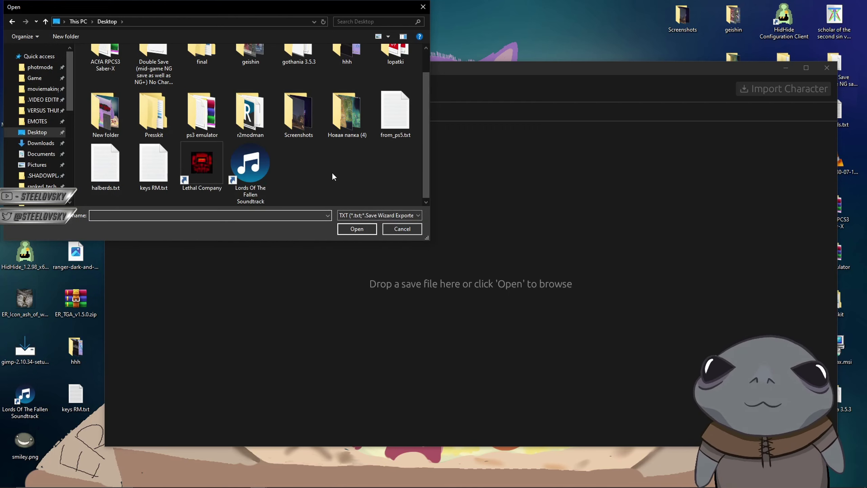
# Load from_ps5.txt from the Desktop as a Save Wizard exported TXT file
pyautogui.moveTo(391, 127)
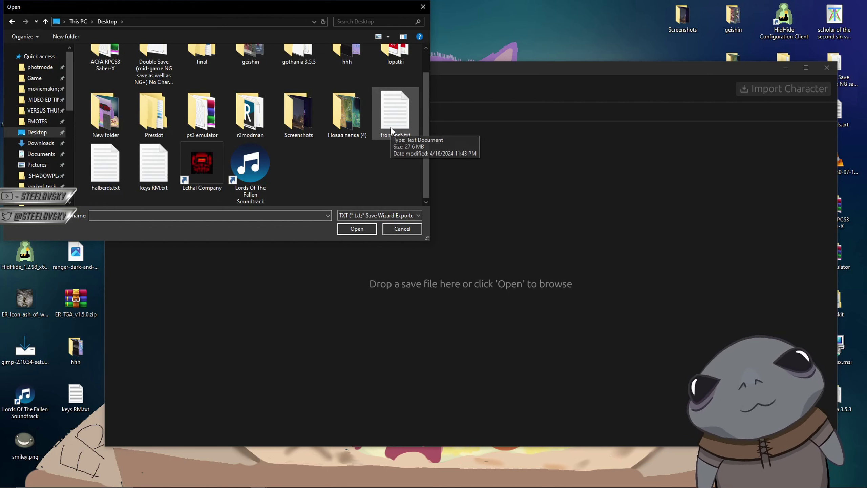
pyautogui.scroll(1, 397, 128)
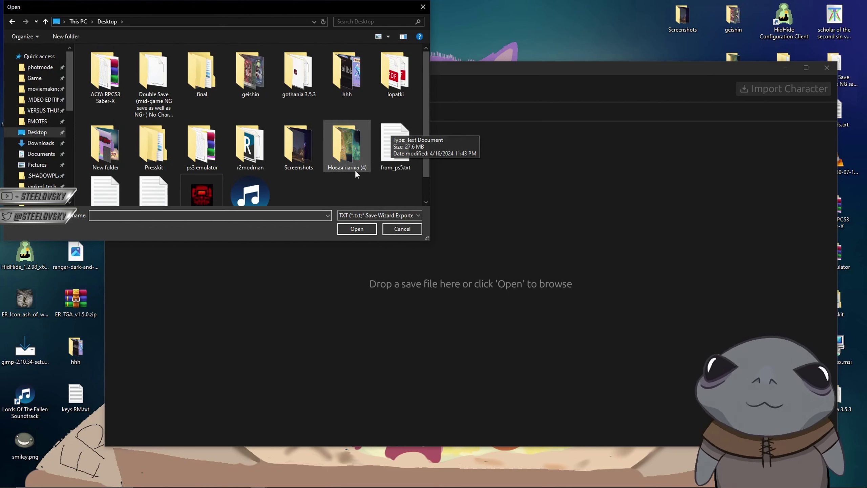
pyautogui.click(352, 215)
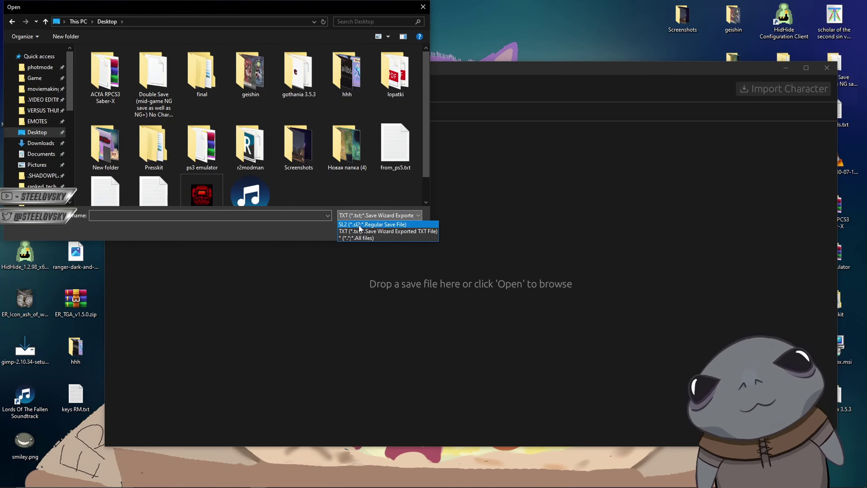
pyautogui.click(367, 231)
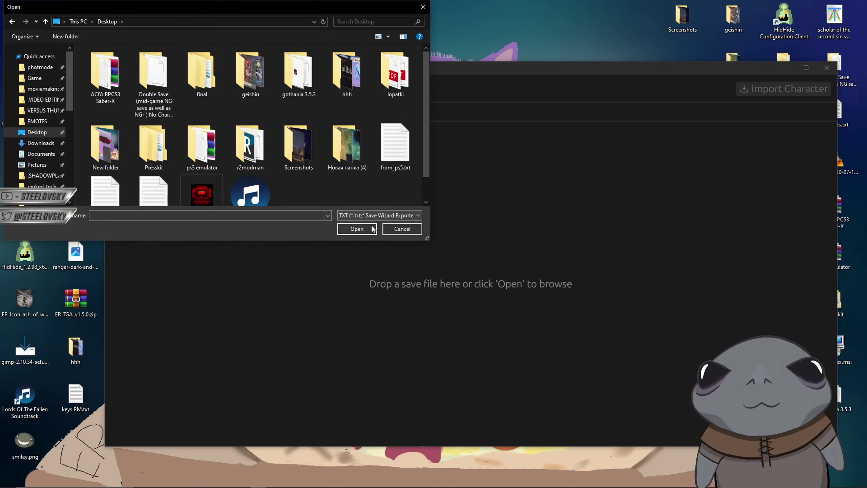
pyautogui.scroll(-1, 358, 199)
pyautogui.click(402, 118)
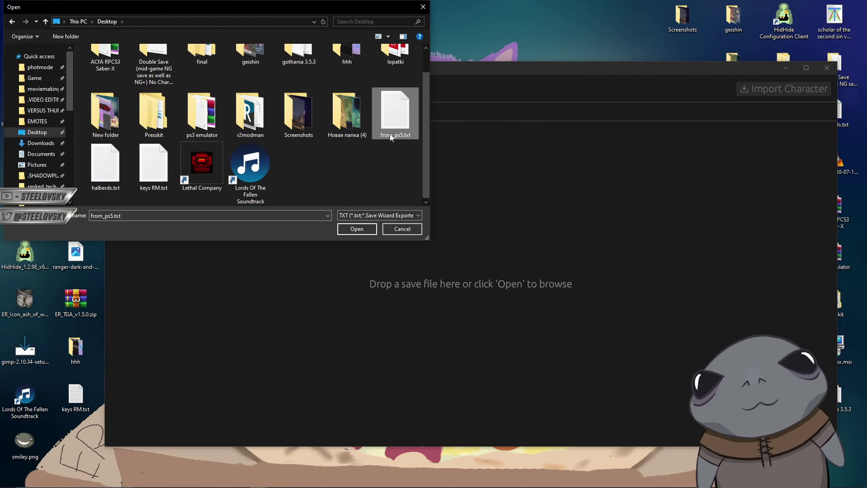
pyautogui.doubleClick(402, 119)
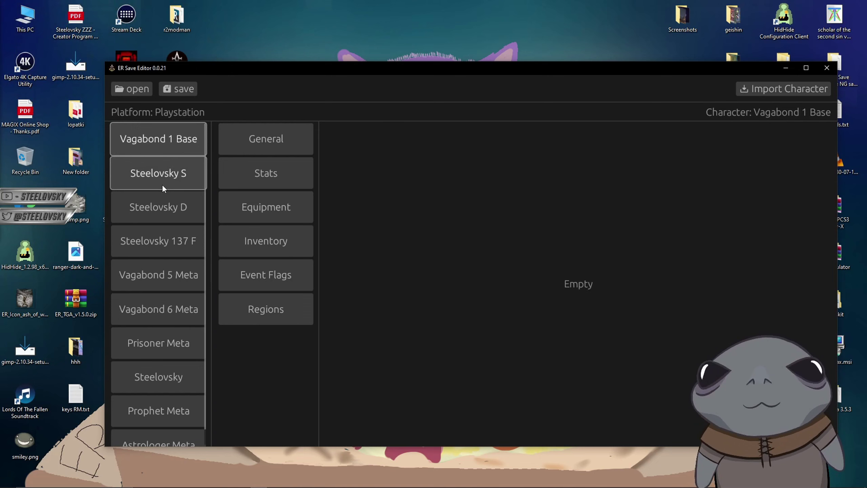
# Look through the save's character list and select the second character
pyautogui.click(163, 206)
pyautogui.click(167, 279)
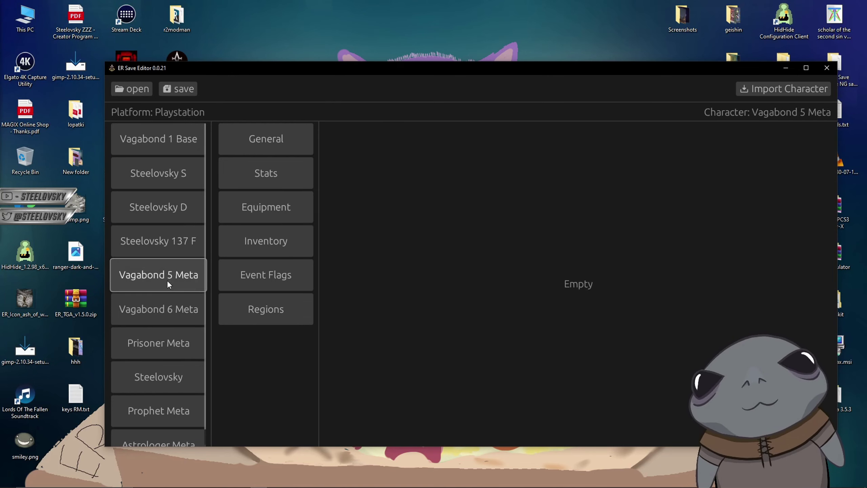
pyautogui.scroll(-1, 168, 293)
pyautogui.scroll(1, 167, 233)
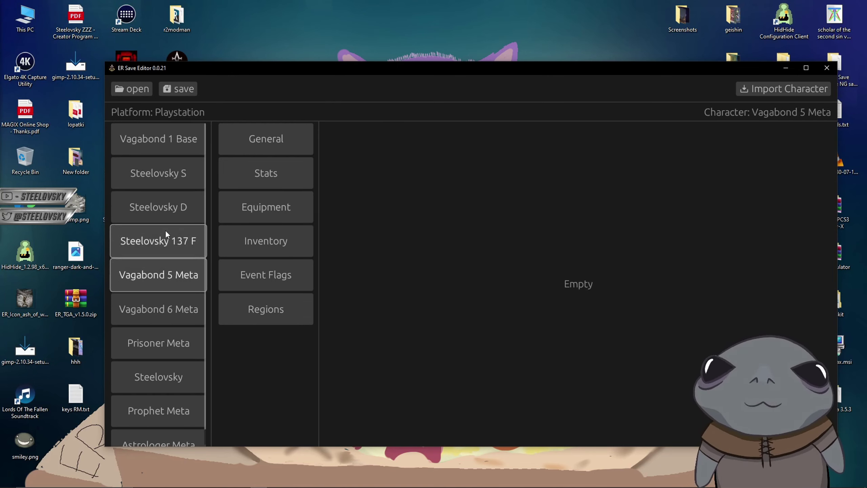
pyautogui.click(165, 174)
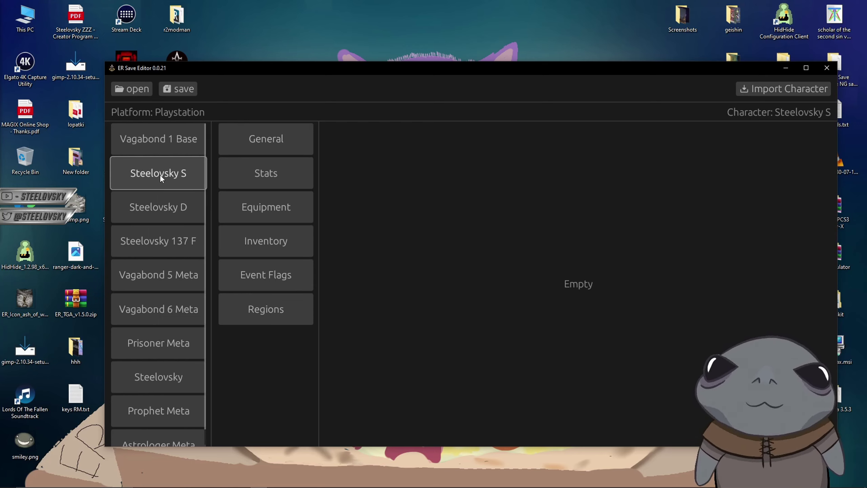
# Examine the selected character's general information and stats, especially Vigor and Level
pyautogui.click(266, 148)
pyautogui.click(268, 181)
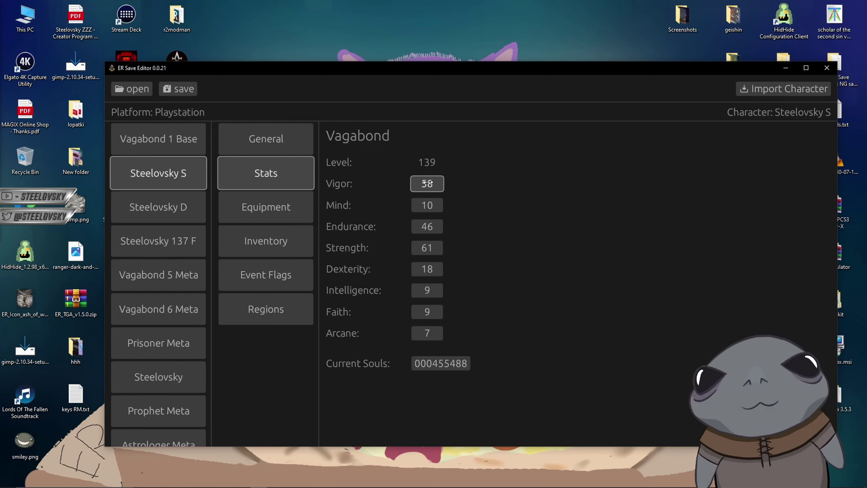
pyautogui.moveTo(428, 183)
pyautogui.mouseDown()
pyautogui.moveTo(413, 180)
pyautogui.moveTo(465, 185)
pyautogui.moveTo(321, 189)
pyautogui.moveTo(459, 188)
pyautogui.moveTo(366, 190)
pyautogui.moveTo(432, 189)
pyautogui.mouseUp()
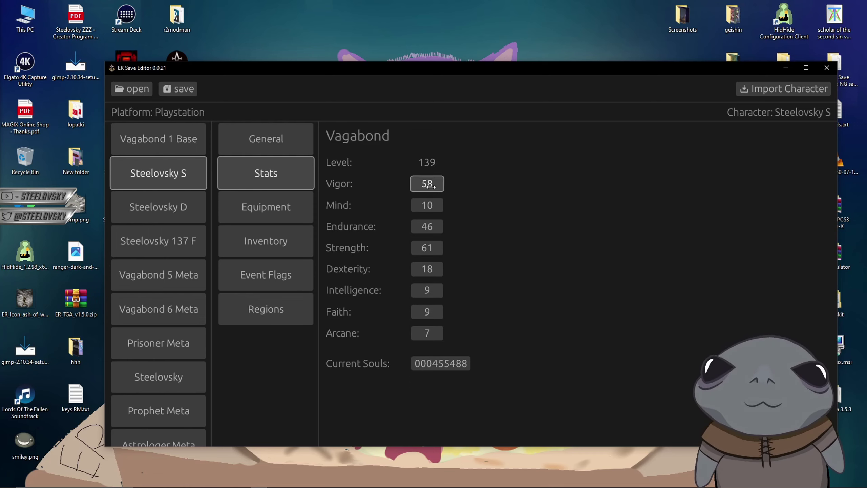
pyautogui.moveTo(430, 185); pyautogui.dragTo(471, 187)
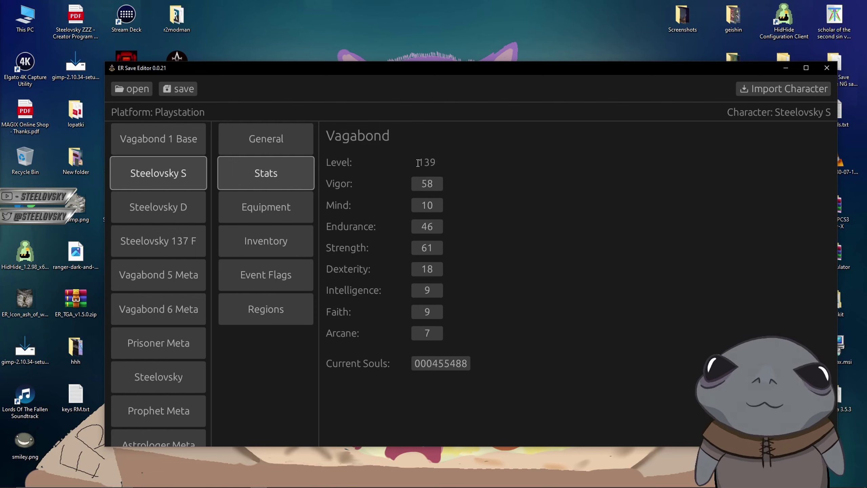
pyautogui.moveTo(419, 164); pyautogui.dragTo(445, 163)
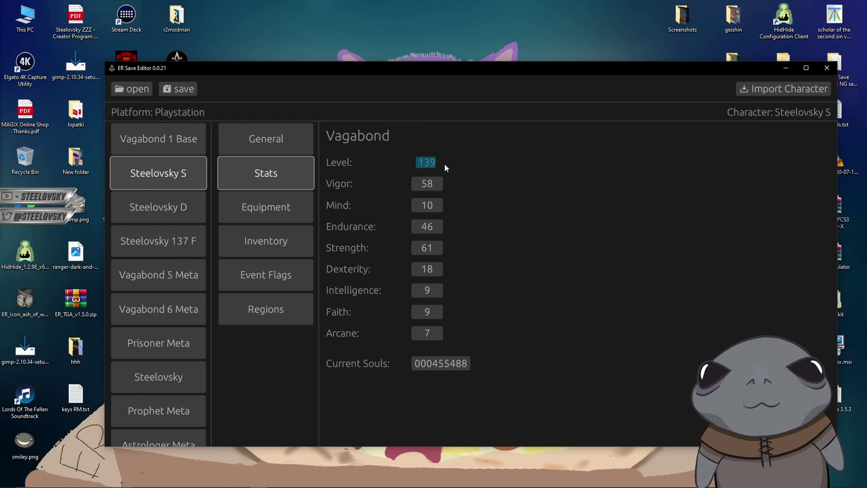
# Look over the character's equipment and the inventory section for adding items
pyautogui.click(268, 217)
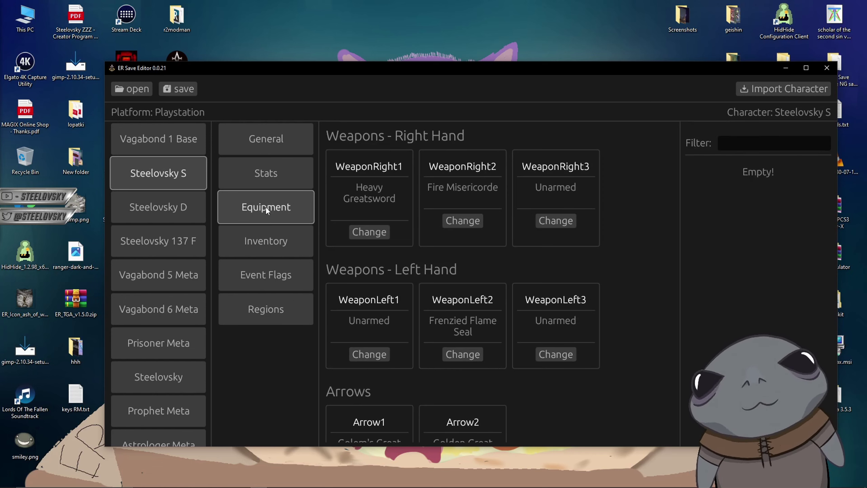
pyautogui.click(257, 244)
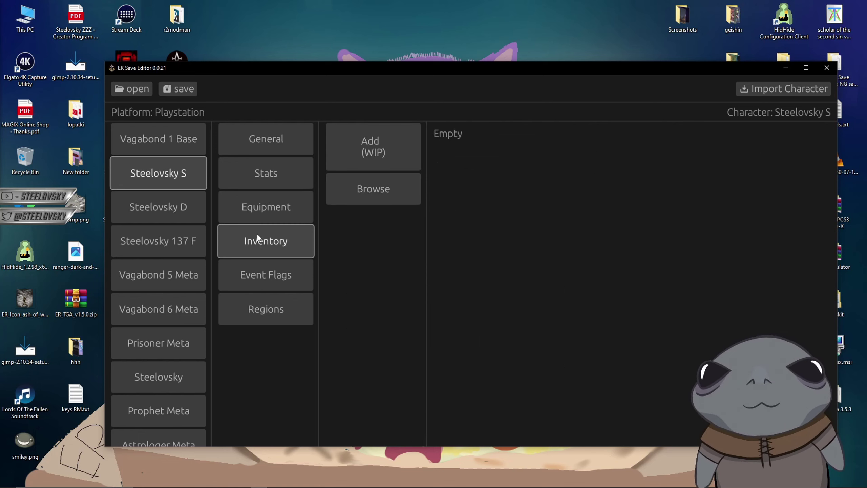
pyautogui.click(355, 149)
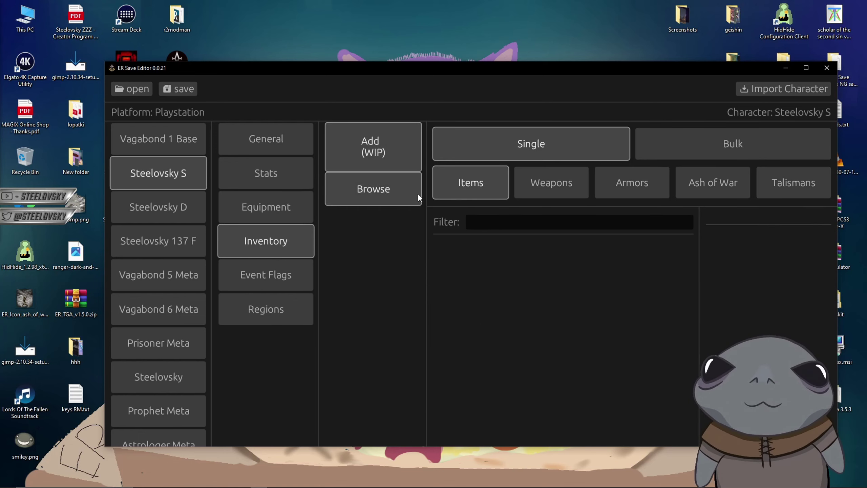
# Filter the inventory's common items by "drawstring" and check their quantities in both the equipped inventory and the Storage Box
pyautogui.click(382, 193)
pyautogui.click(531, 219)
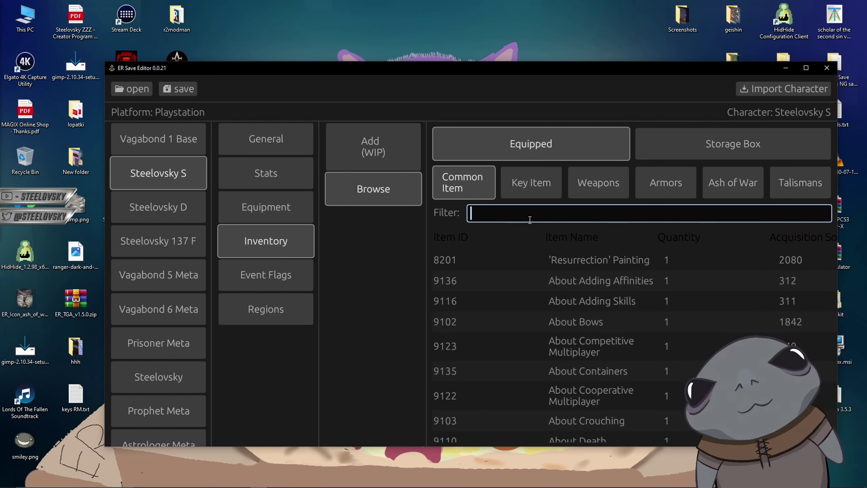
pyautogui.write('dr')
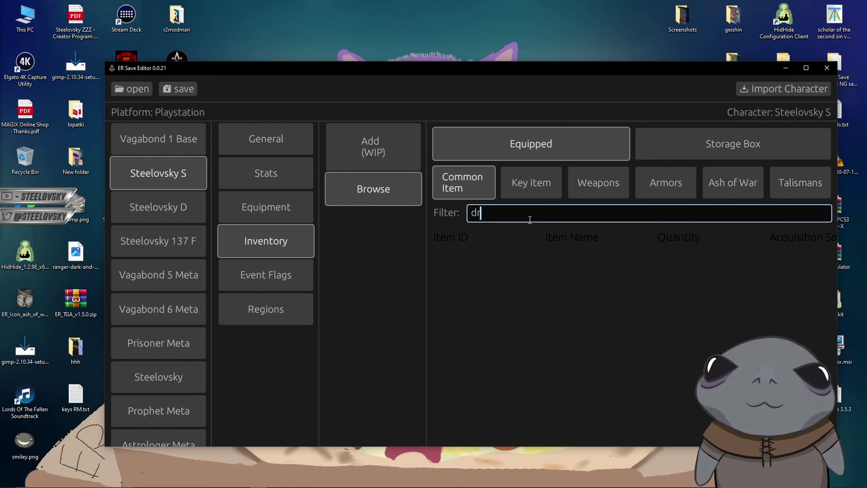
pyautogui.write('awstring')
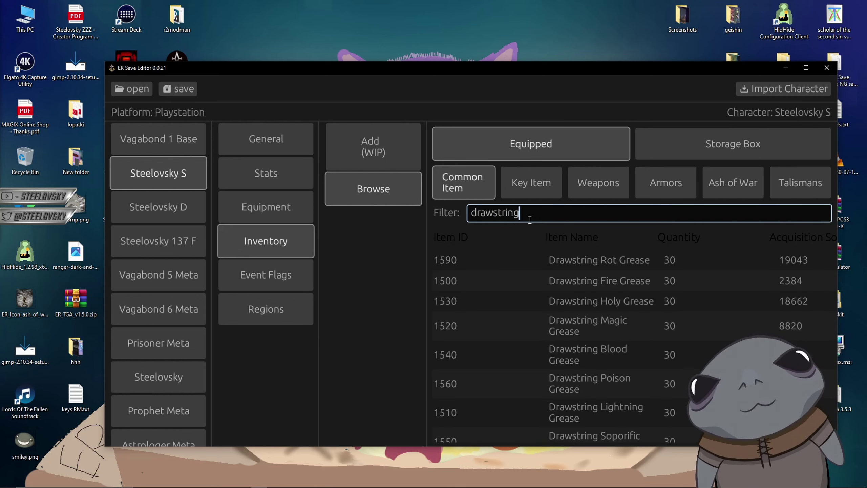
pyautogui.click(670, 258)
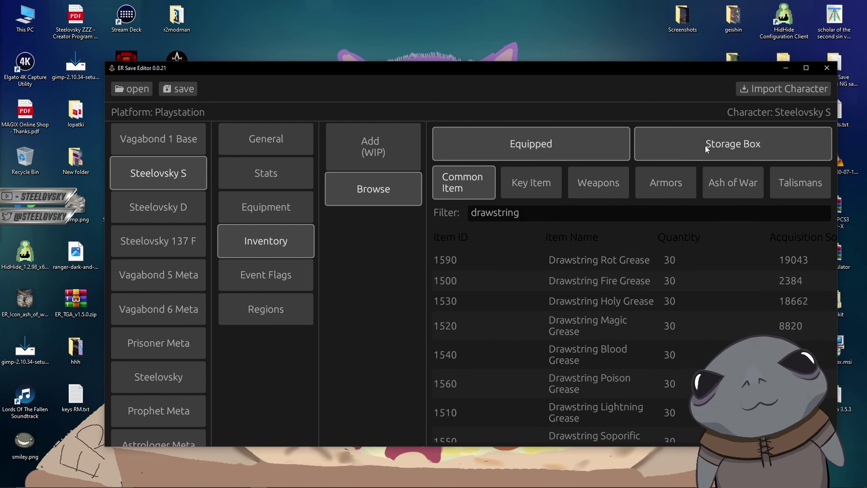
pyautogui.click(728, 148)
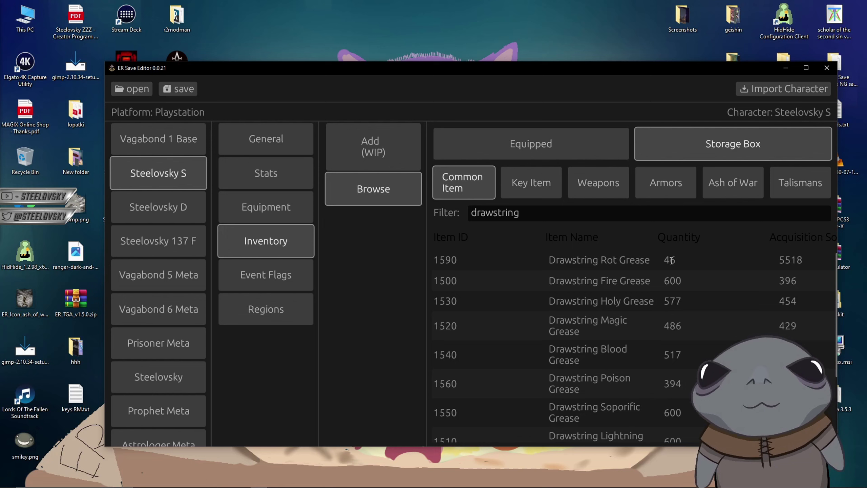
# Filter the single items available for adding to the inventory by "drawstring rot"
pyautogui.click(395, 154)
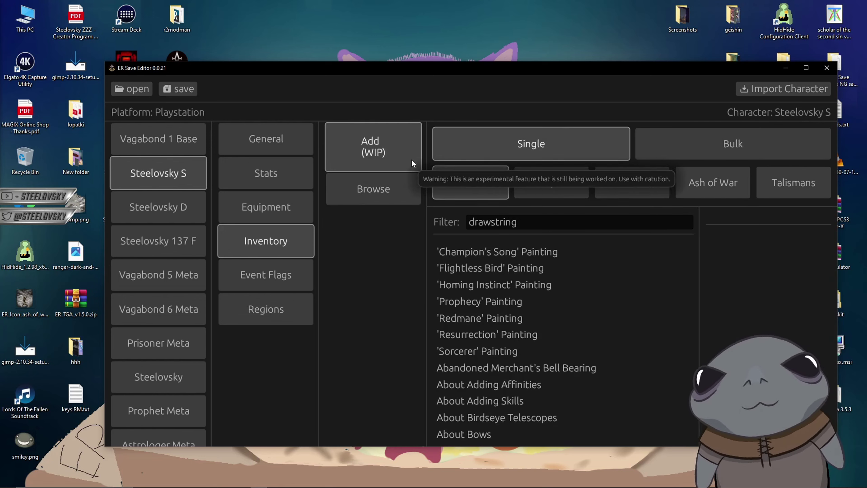
pyautogui.click(530, 216)
pyautogui.write('drawstring')
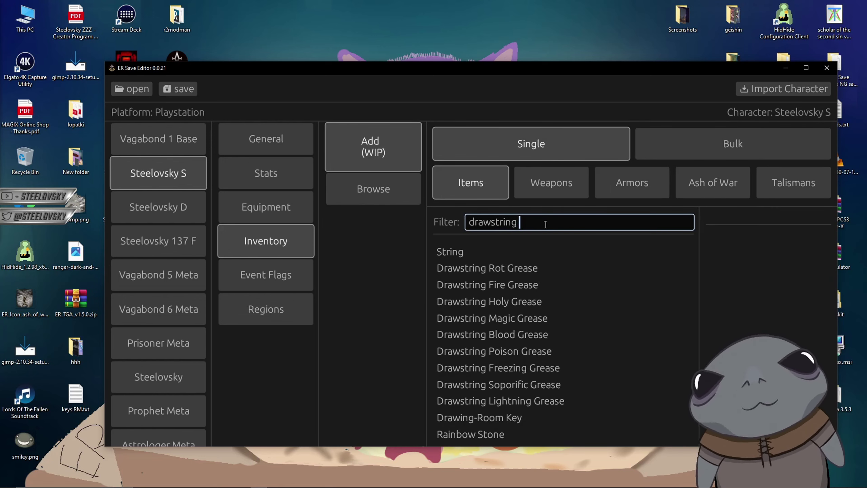
pyautogui.write(' rot')
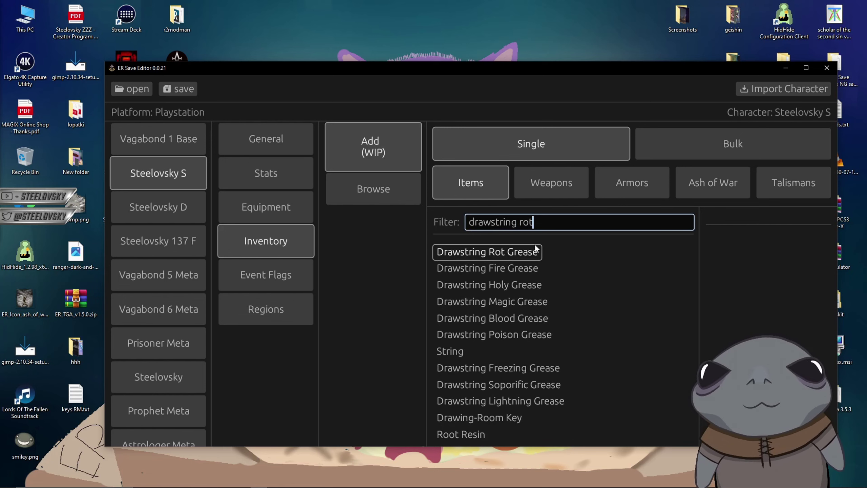
# Add Drawstring Rot Grease to the selected character's inventory with a quantity of 600
pyautogui.click(536, 249)
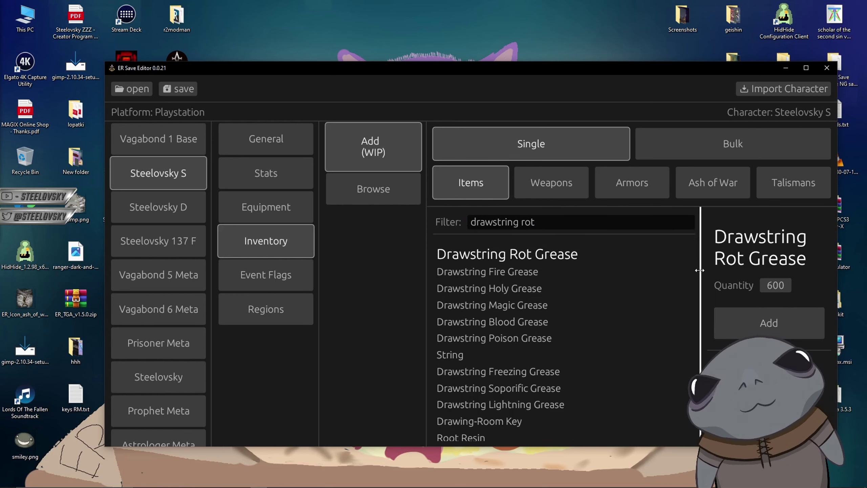
pyautogui.moveTo(701, 281)
pyautogui.mouseDown()
pyautogui.moveTo(596, 277)
pyautogui.moveTo(700, 279)
pyautogui.mouseUp()
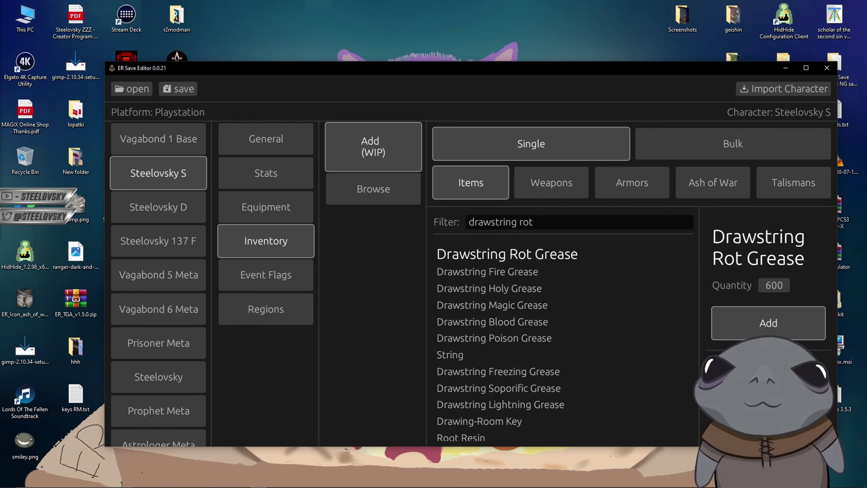
pyautogui.click(767, 328)
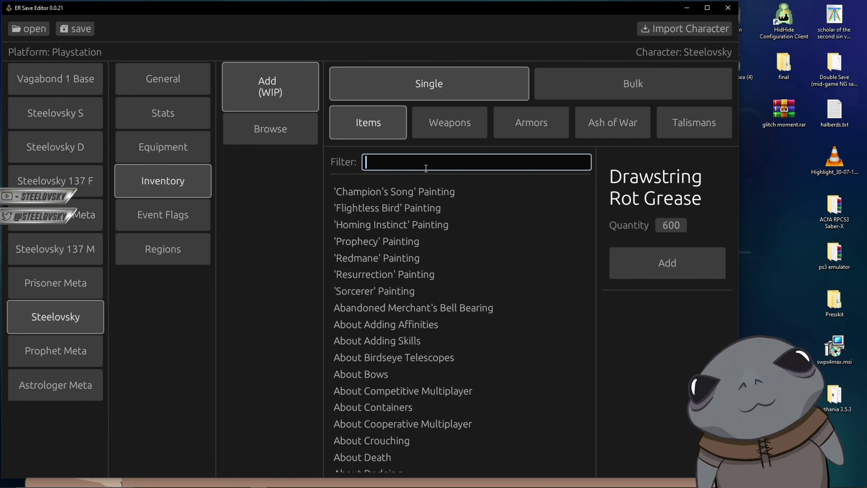
# Filter the single items by "drawst" and add 600 Drawstring Rot Grease to this character, checking the log entry
pyautogui.write('draw')
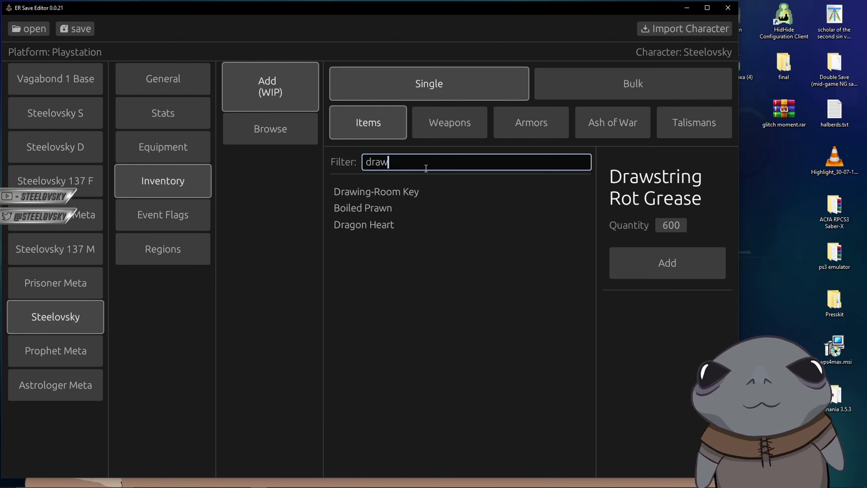
pyautogui.write('st')
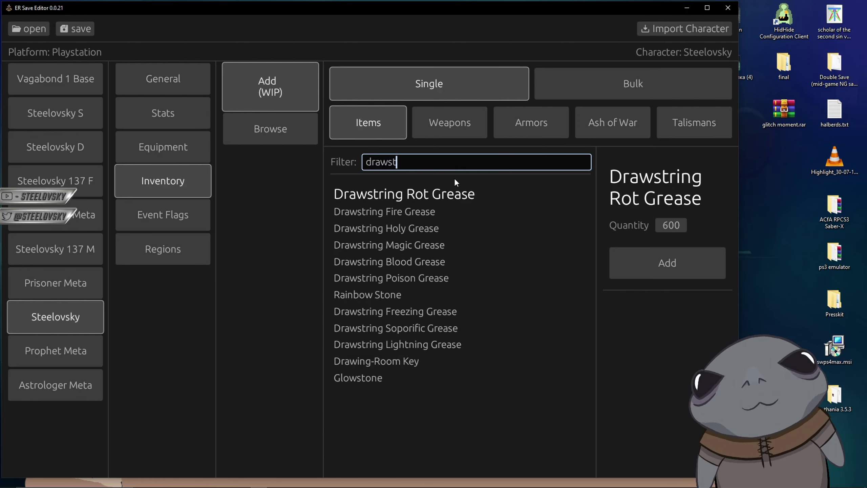
pyautogui.click(437, 195)
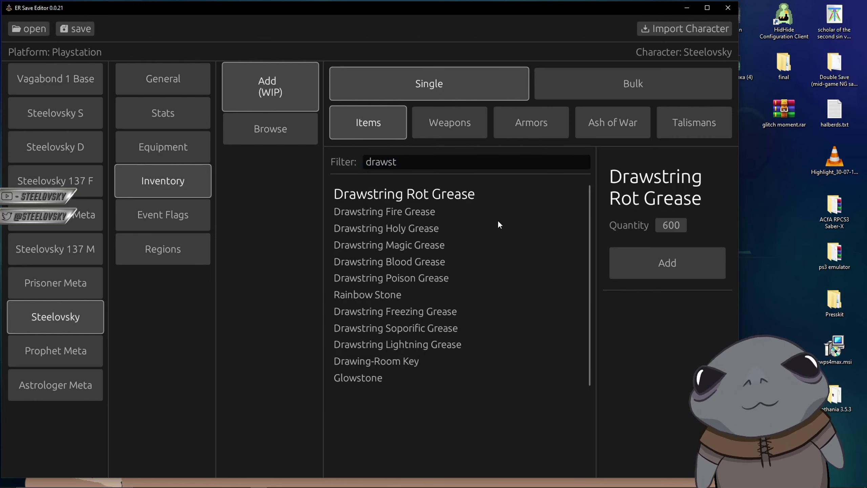
pyautogui.click(658, 267)
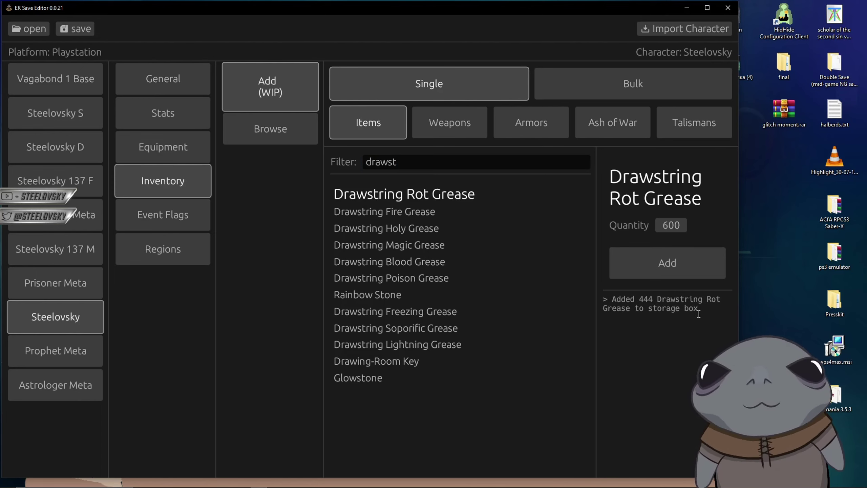
pyautogui.moveTo(702, 312); pyautogui.dragTo(608, 298)
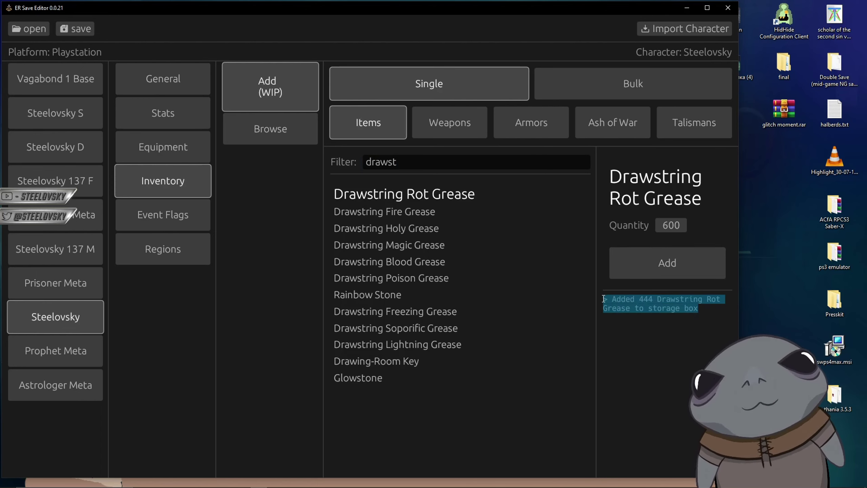
pyautogui.click(668, 313)
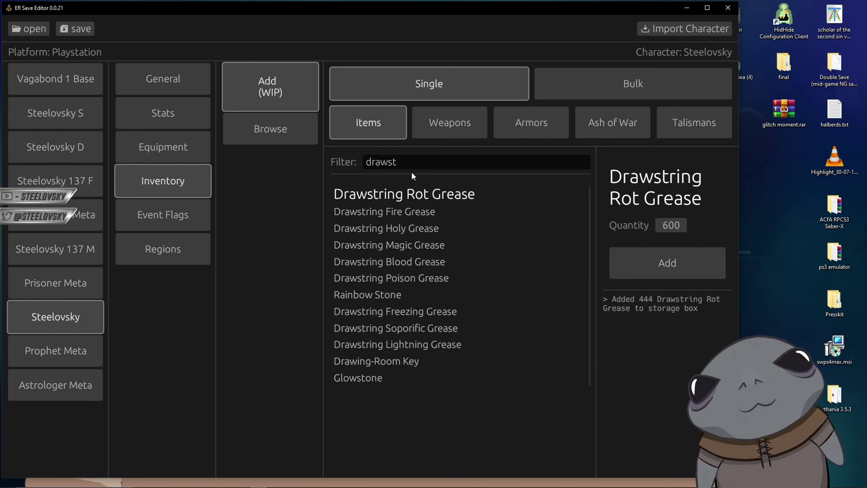
# Filter the single items by "starshard" and add Starlight Shards with a quantity of 999, checking the log entry
pyautogui.doubleClick(431, 163)
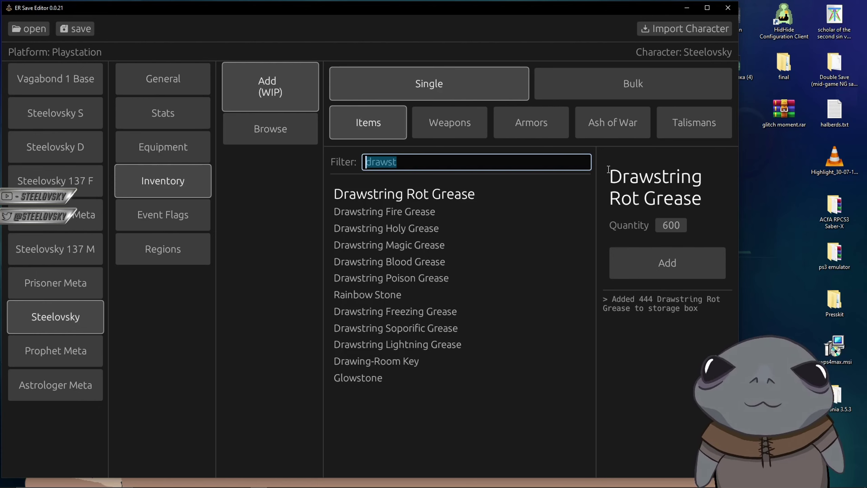
pyautogui.press('BackSpace')
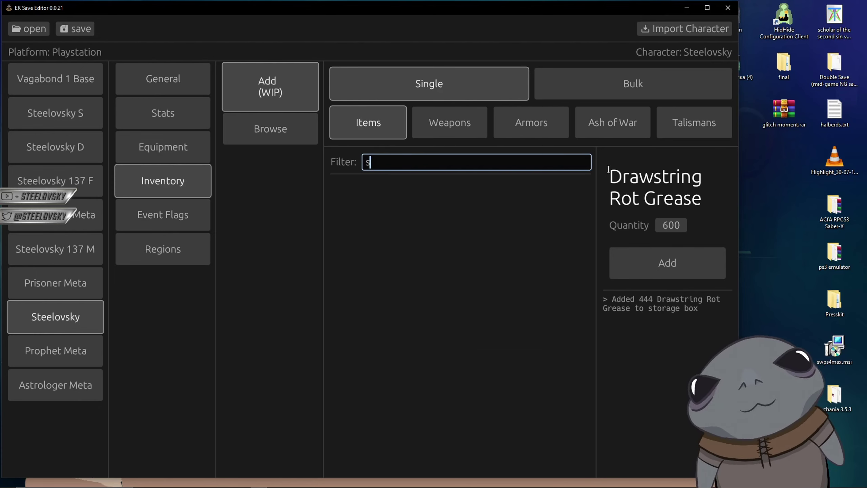
pyautogui.write('starshard')
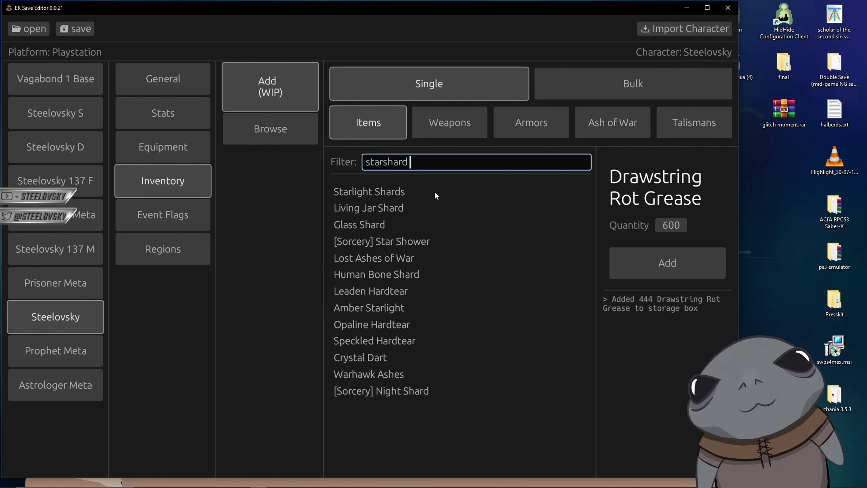
pyautogui.click(403, 191)
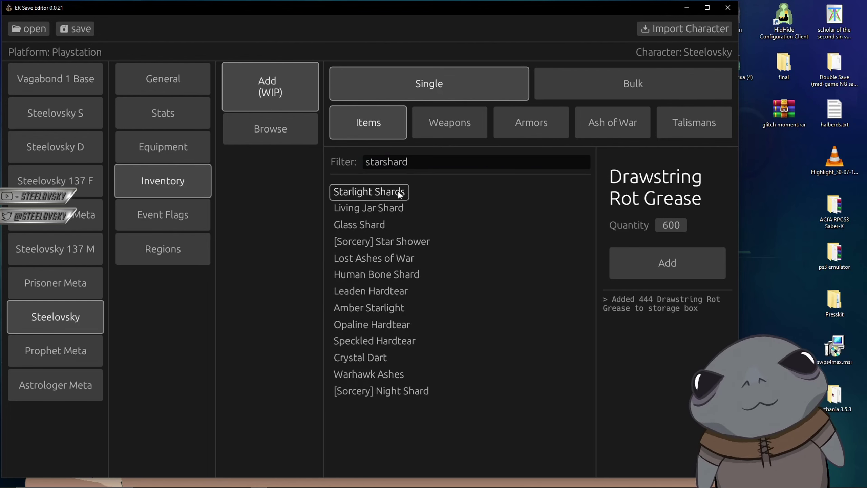
pyautogui.click(642, 259)
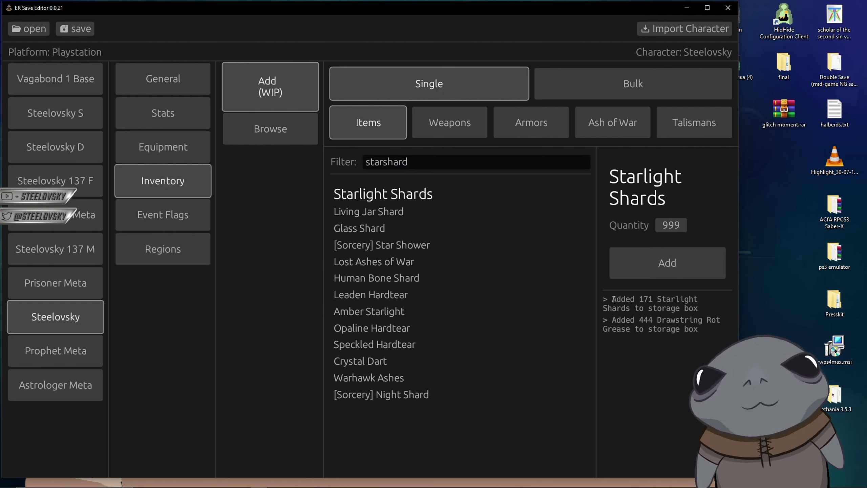
pyautogui.moveTo(614, 299); pyautogui.dragTo(693, 306)
pyautogui.click(703, 306)
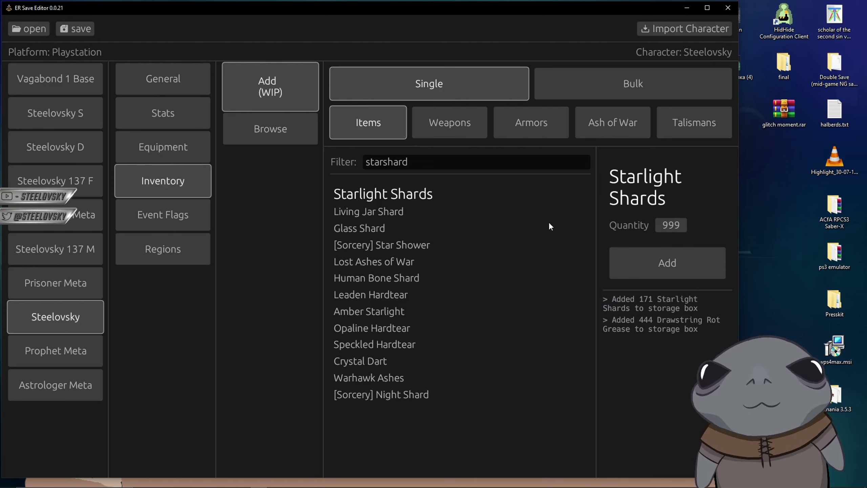
# Filter the single items by "raw meat" and add Raw Meat Dumpling with a quantity of 999
pyautogui.click(390, 162)
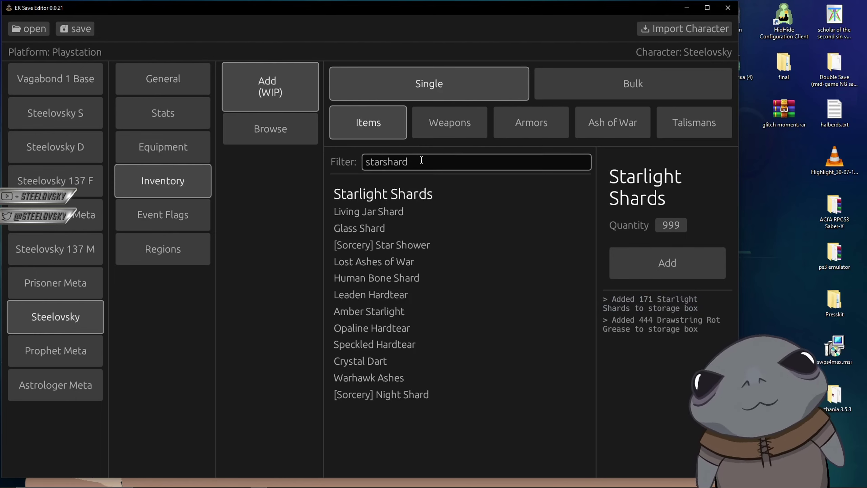
pyautogui.doubleClick(390, 163)
pyautogui.write('raw')
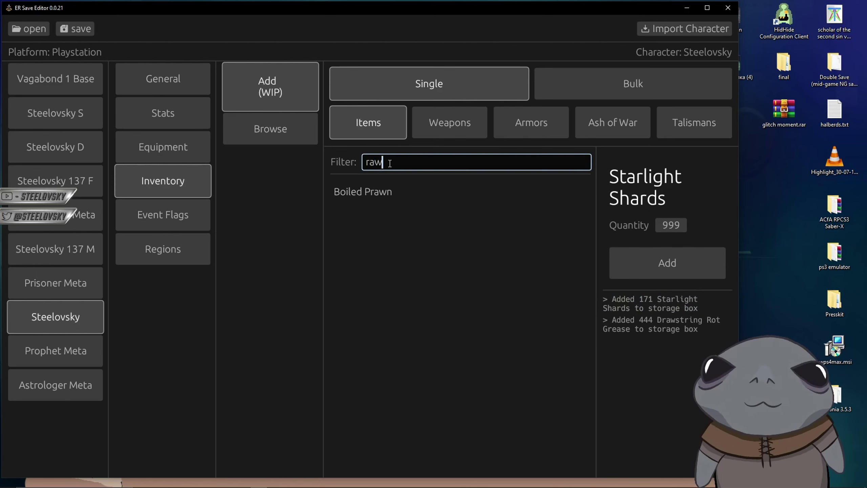
pyautogui.write(' meat')
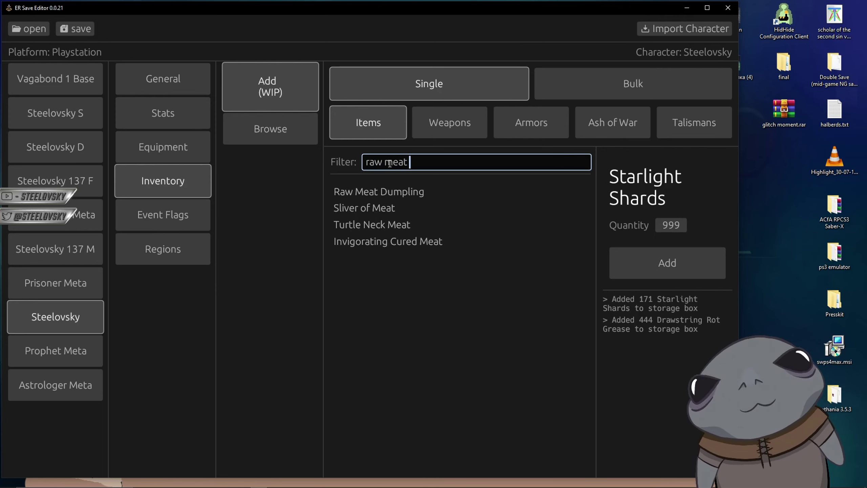
pyautogui.click(379, 192)
pyautogui.click(662, 264)
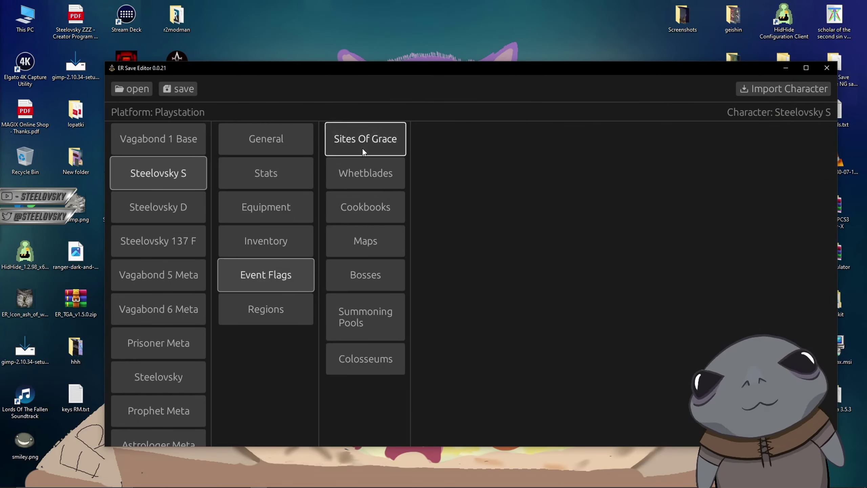
# Look through the character's event flags: Sites of Grace, Whetblades, Cookbooks, Maps, Bosses, Summoning Pools and Colosseums
pyautogui.click(363, 145)
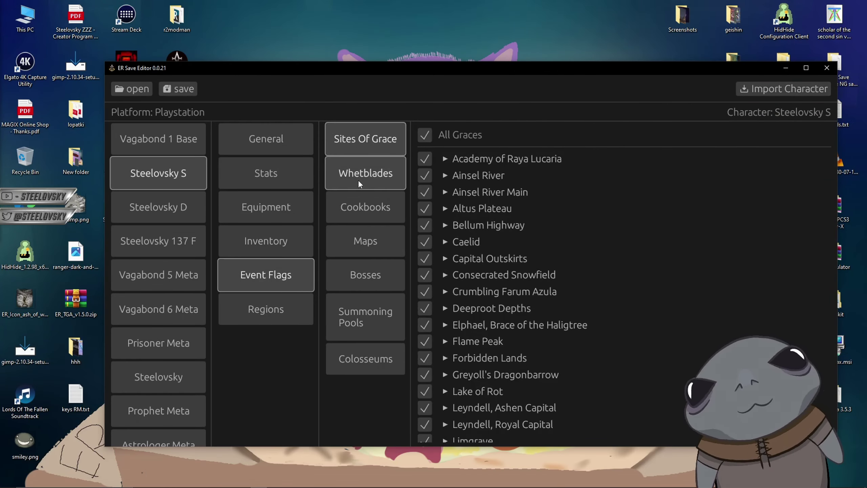
pyautogui.click(356, 184)
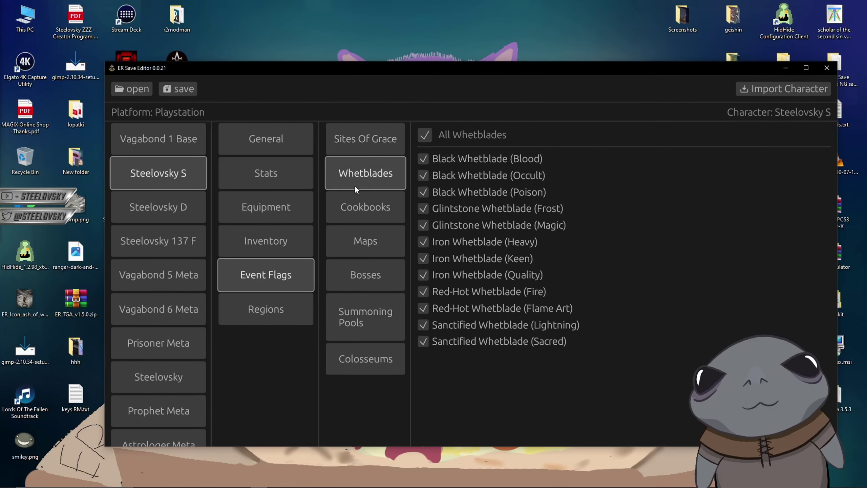
pyautogui.click(355, 208)
pyautogui.click(356, 241)
pyautogui.click(358, 281)
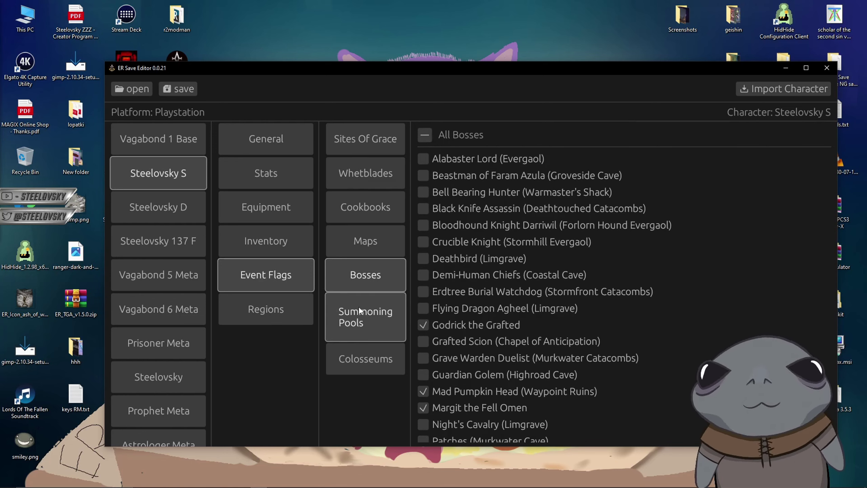
pyautogui.click(359, 311)
pyautogui.click(358, 357)
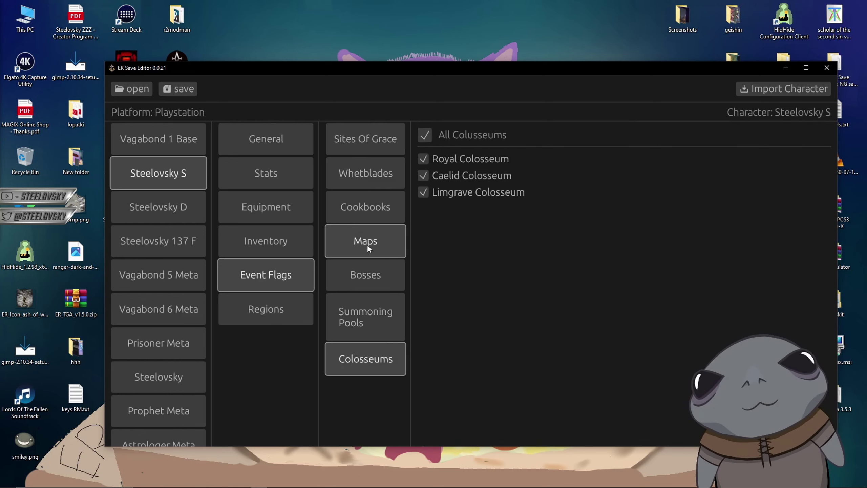
pyautogui.click(361, 144)
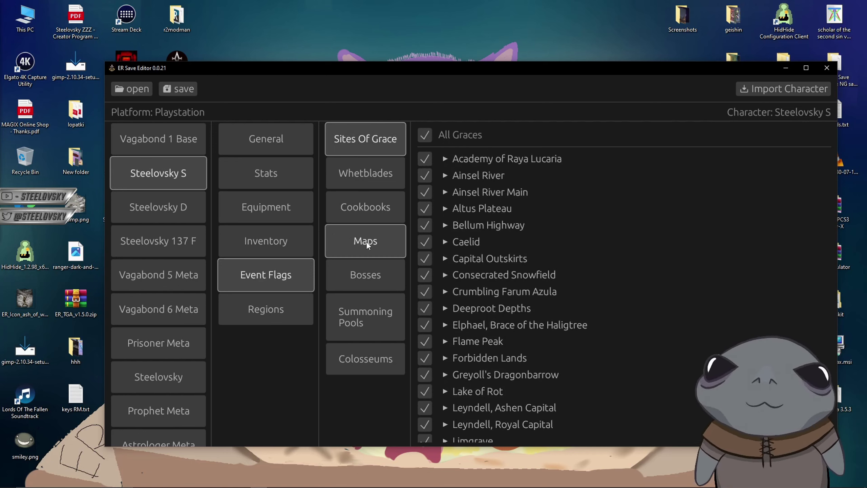
# Examine the character's list of regions, including the entries under Ruin-Strewn Precipice and Stormhill
pyautogui.click(288, 310)
pyautogui.scroll(-10, 517, 191)
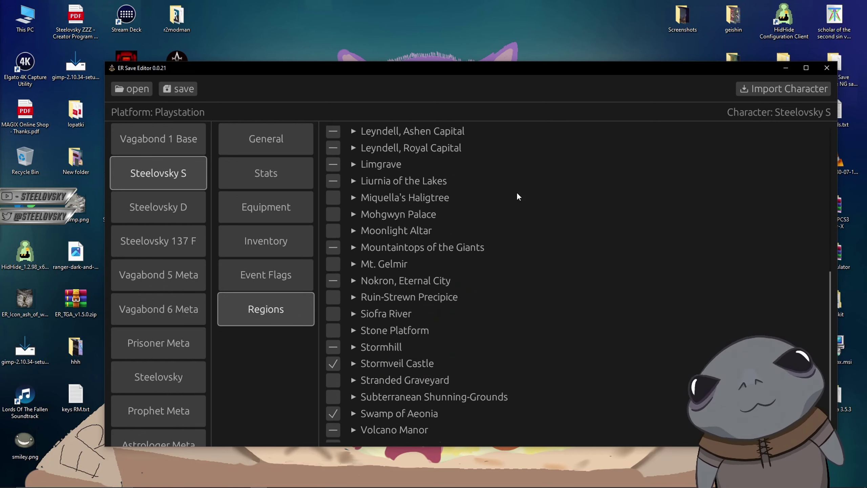
pyautogui.scroll(10, 497, 225)
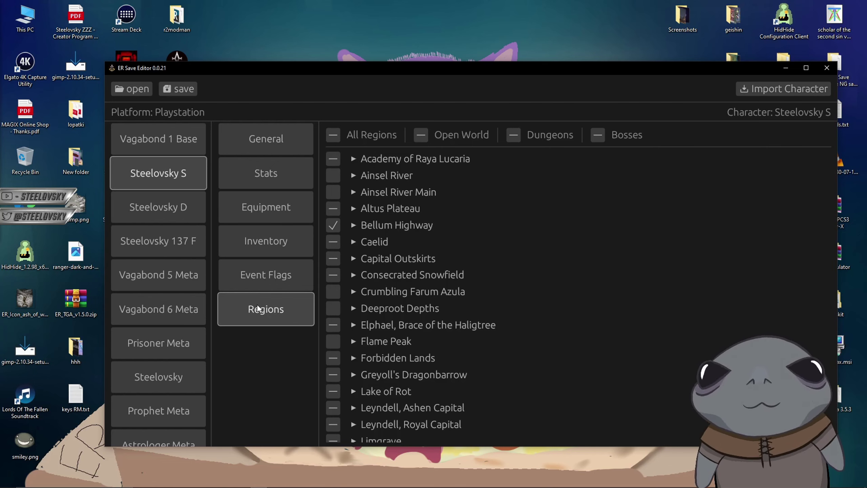
pyautogui.scroll(-10, 467, 236)
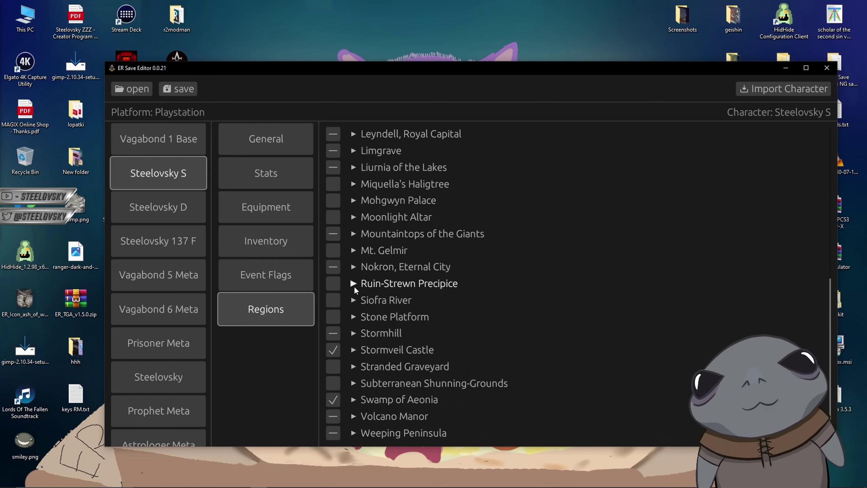
pyautogui.click(451, 284)
pyautogui.scroll(-3, 450, 282)
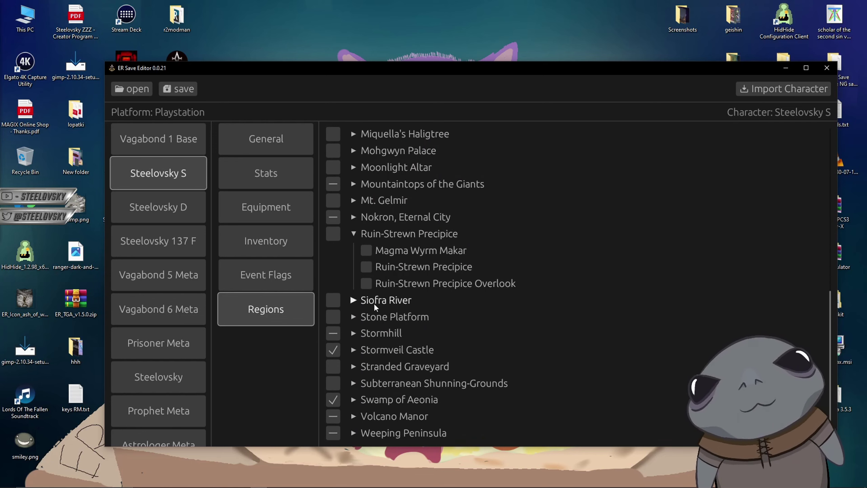
pyautogui.click(353, 333)
pyautogui.scroll(-2, 444, 311)
pyautogui.scroll(12, 440, 309)
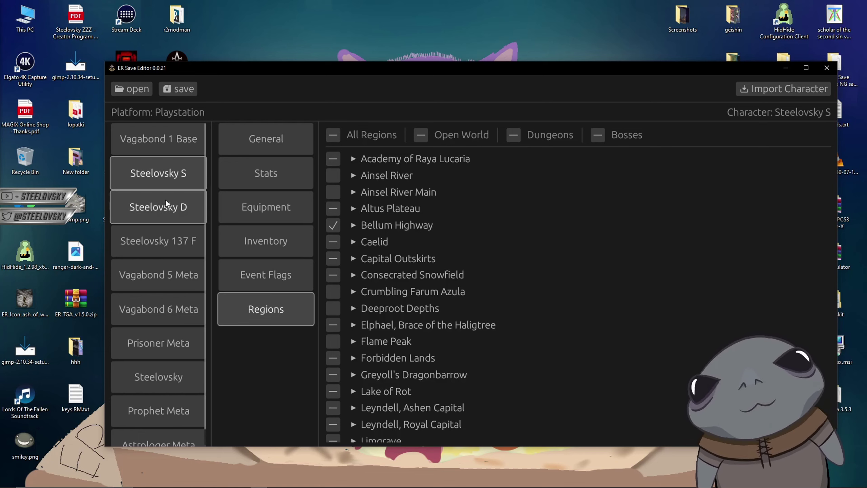
# Save the edited data as a Save Wizard Exported TXT file on the Desktop, replacing from_ps5.txt
pyautogui.click(182, 92)
pyautogui.scroll(-2, 271, 171)
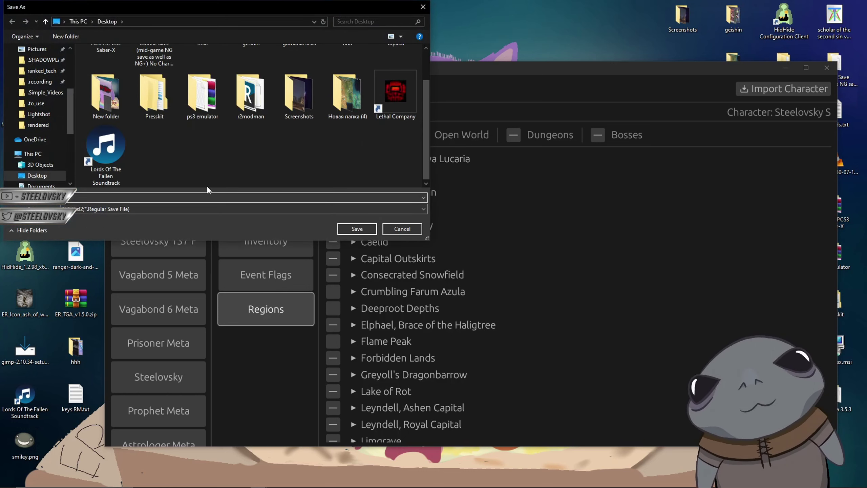
pyautogui.click(179, 210)
pyautogui.click(191, 225)
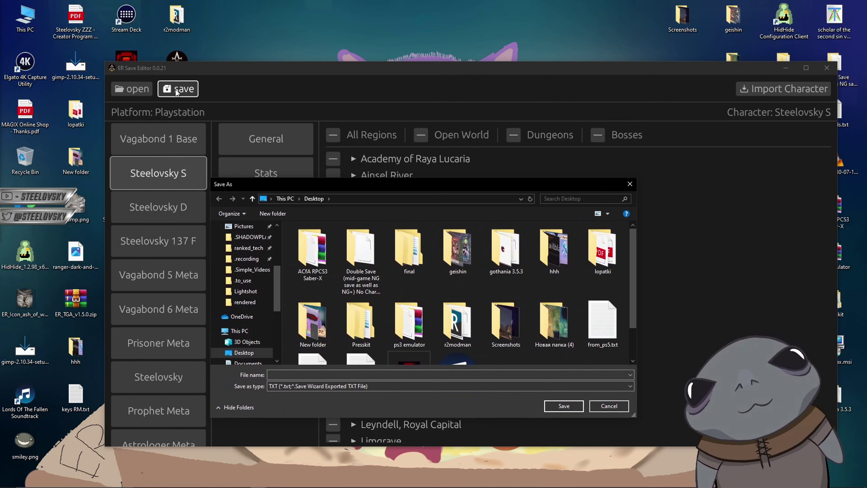
pyautogui.moveTo(311, 184); pyautogui.dragTo(298, 82)
pyautogui.scroll(-2, 410, 192)
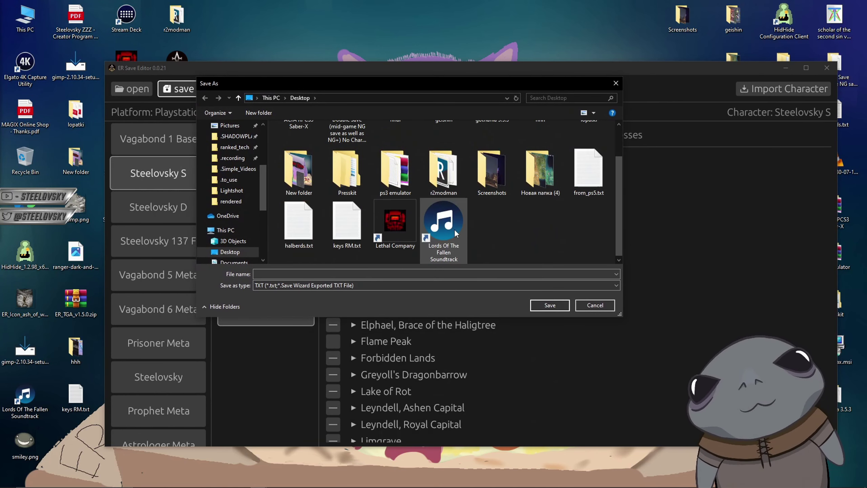
pyautogui.click(587, 181)
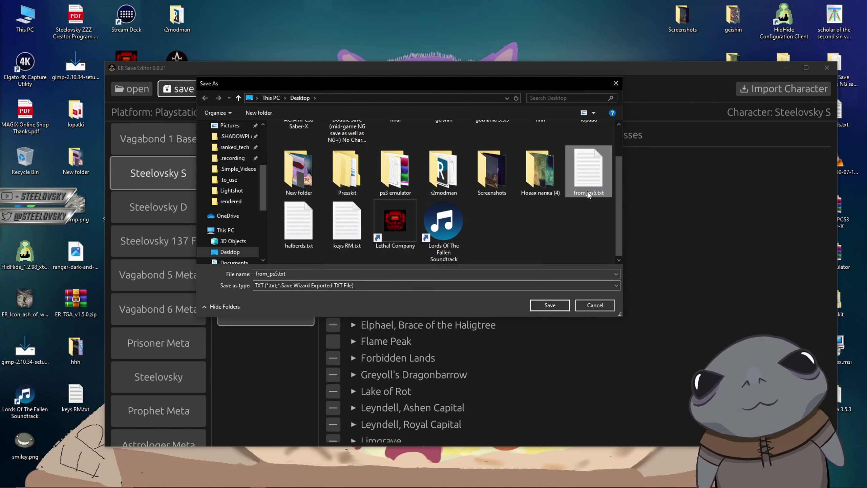
pyautogui.doubleClick(590, 179)
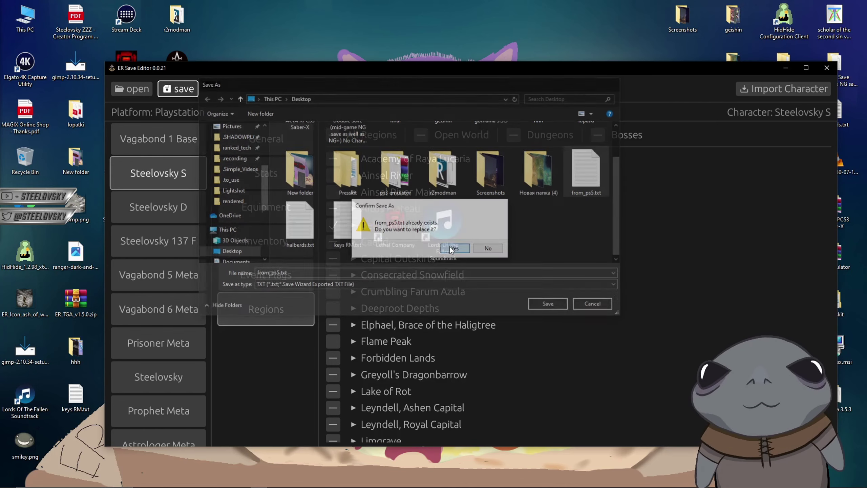
pyautogui.click(455, 248)
pyautogui.moveTo(291, 67); pyautogui.dragTo(271, 47)
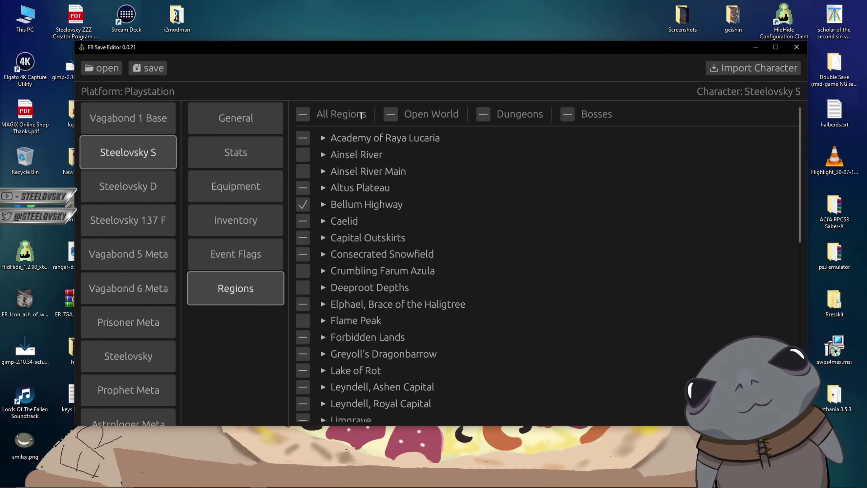
pyautogui.moveTo(328, 47); pyautogui.dragTo(327, 66)
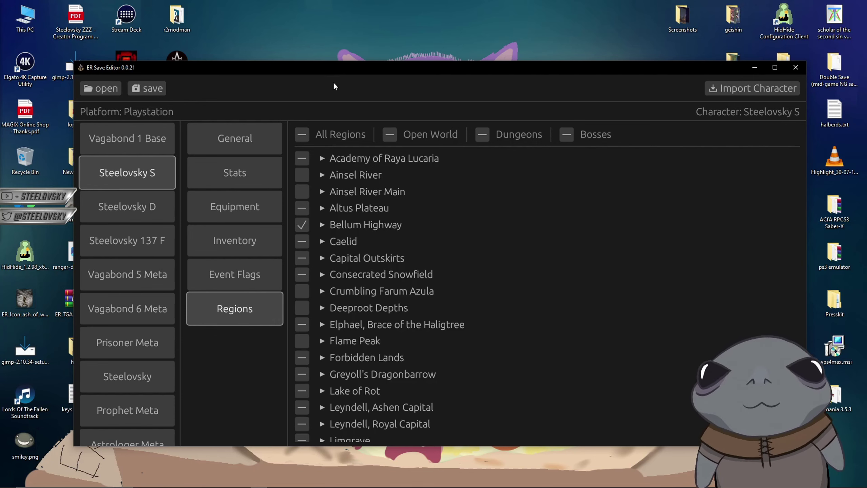
pyautogui.moveTo(334, 67)
pyautogui.mouseDown()
pyautogui.moveTo(329, 138)
pyautogui.moveTo(334, 77)
pyautogui.mouseUp()
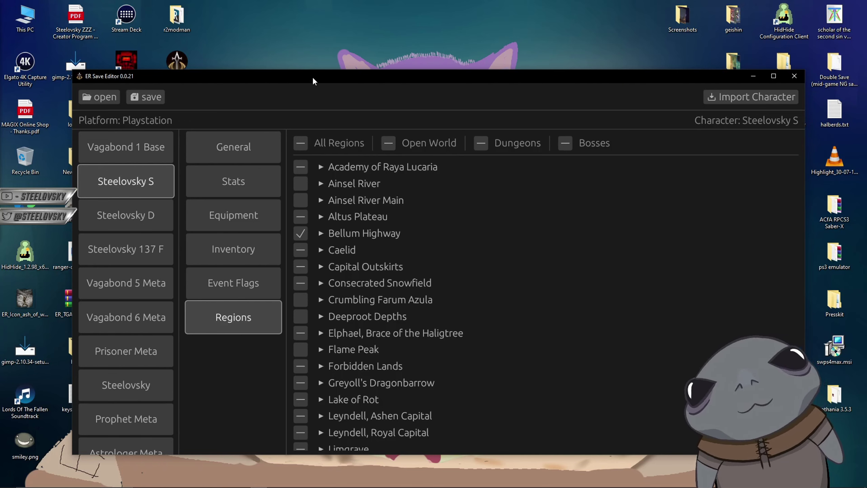
pyautogui.moveTo(312, 77)
pyautogui.mouseDown()
pyautogui.moveTo(329, 88)
pyautogui.moveTo(318, 93)
pyautogui.mouseUp()
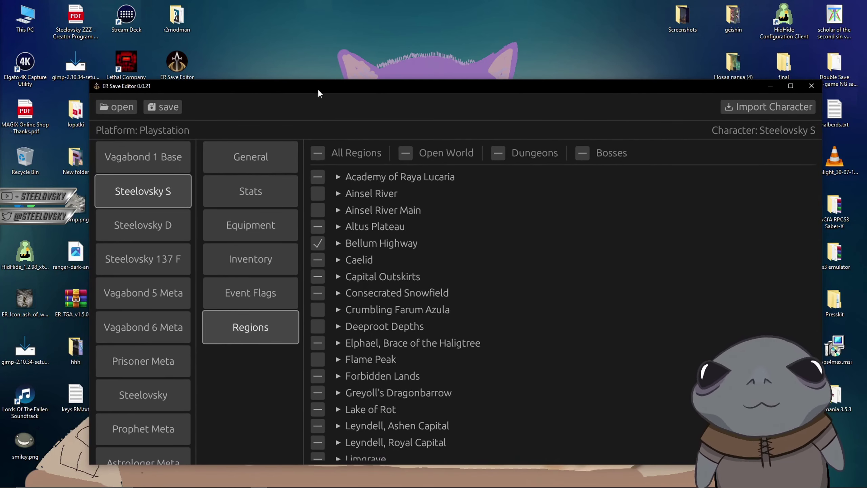
# Start a character import and load ER0000.sl2 from the Steam ID subfolder of EldenRing under %appdata%
pyautogui.click(733, 114)
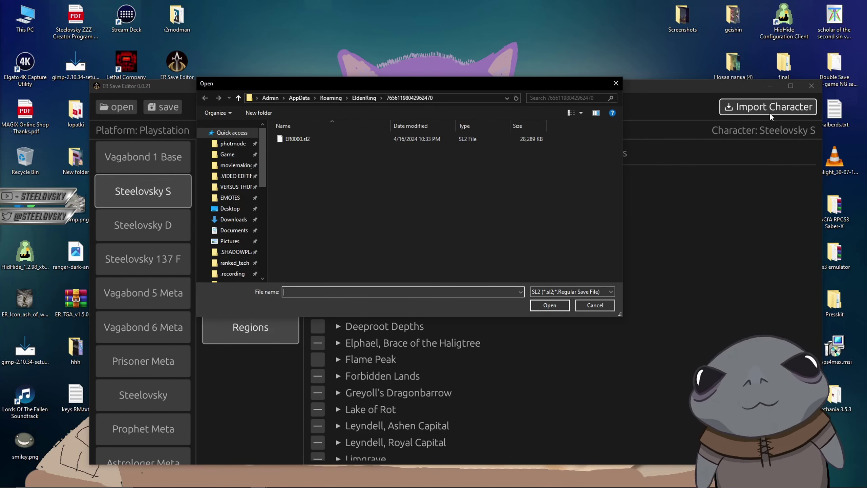
pyautogui.moveTo(423, 84); pyautogui.dragTo(423, 95)
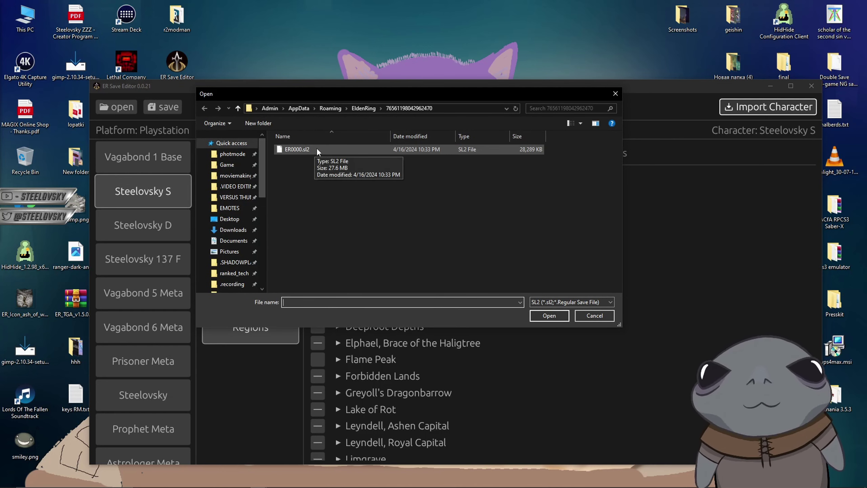
pyautogui.click(228, 221)
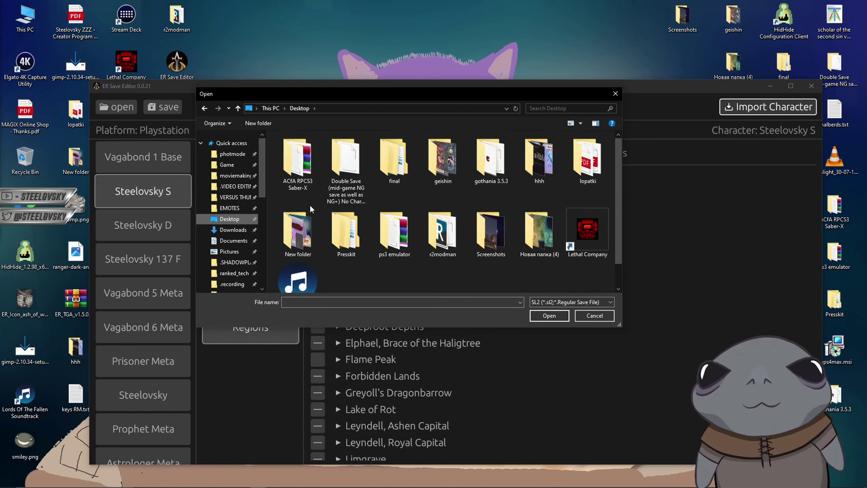
pyautogui.click(380, 108)
pyautogui.write('%')
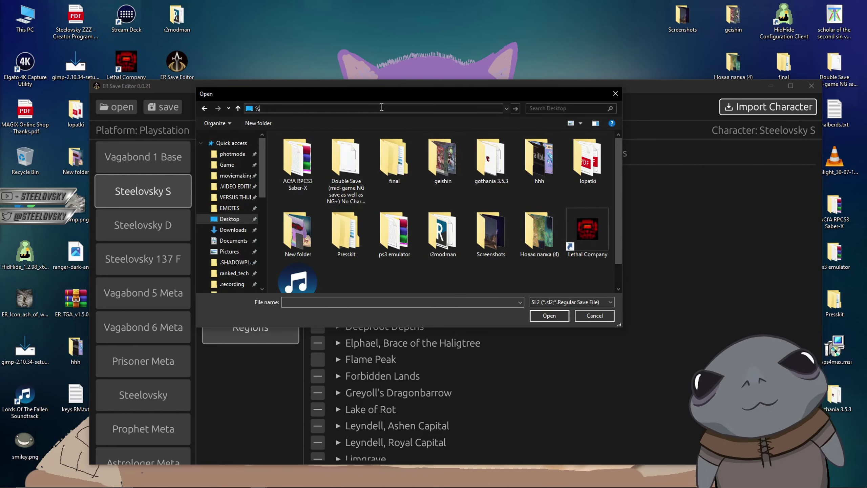
pyautogui.write('appda')
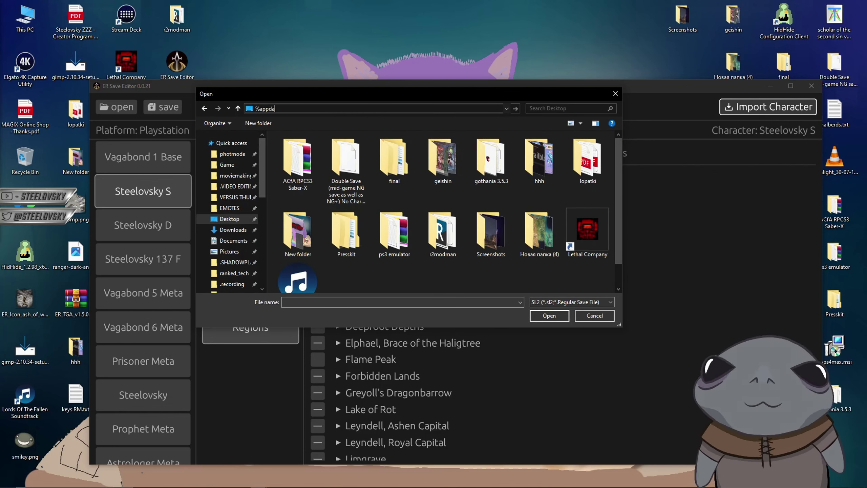
pyautogui.write('ta%')
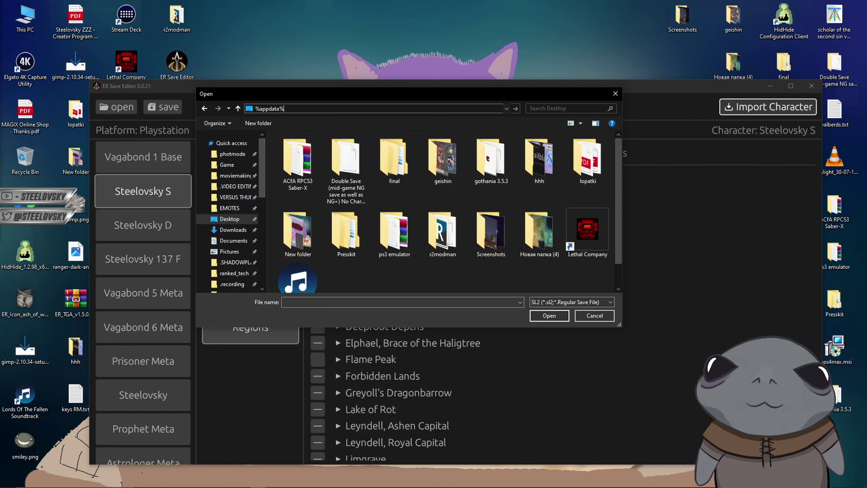
pyautogui.press('Return')
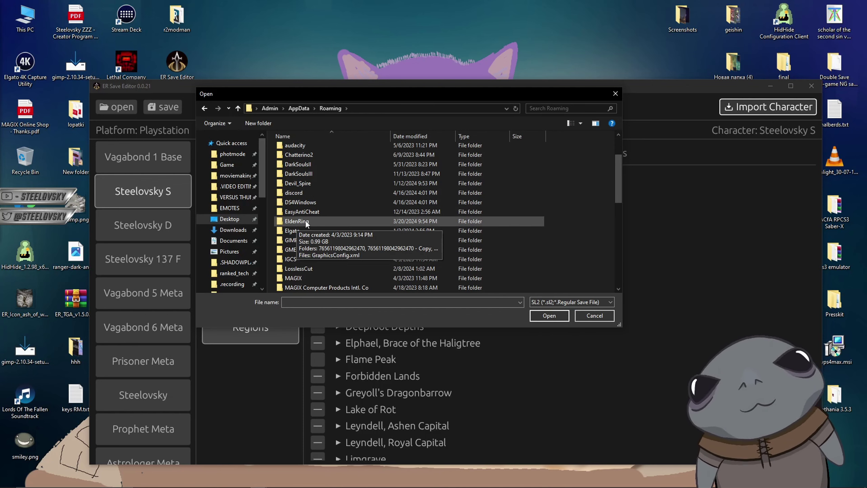
pyautogui.doubleClick(306, 221)
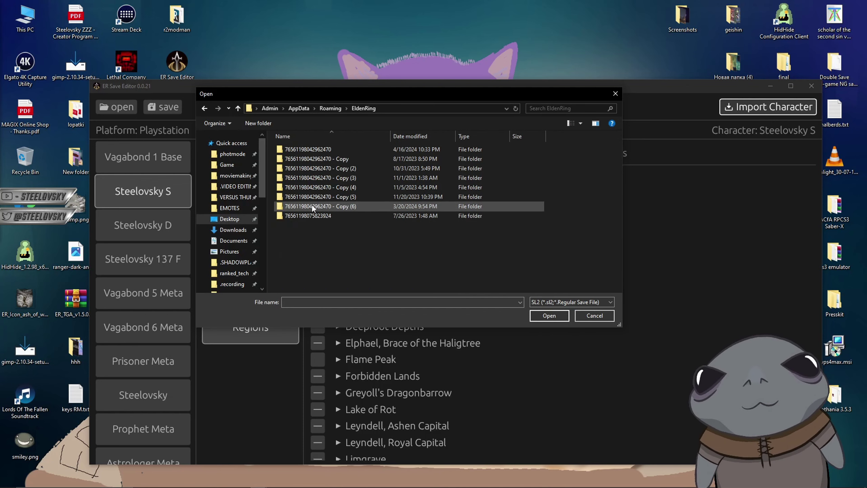
pyautogui.doubleClick(309, 150)
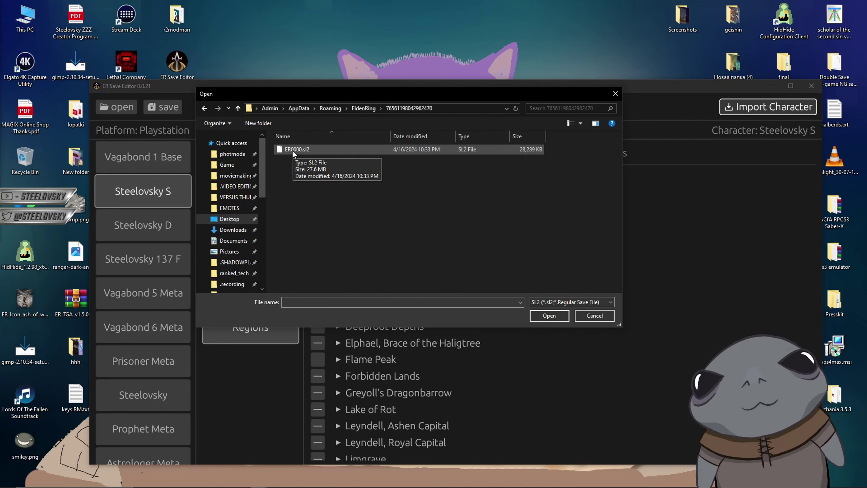
pyautogui.doubleClick(312, 149)
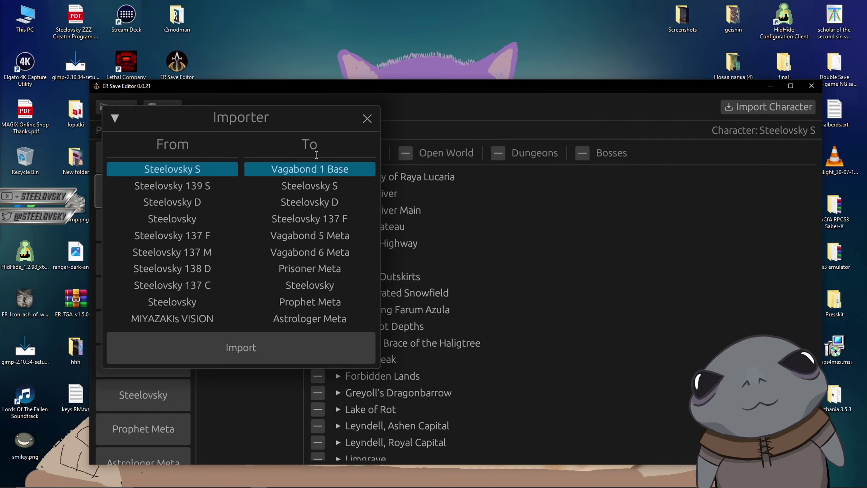
# Import the character Steelovsky 137 M into the Vagabond 6 Meta slot and show the imported character
pyautogui.moveTo(243, 117); pyautogui.dragTo(419, 122)
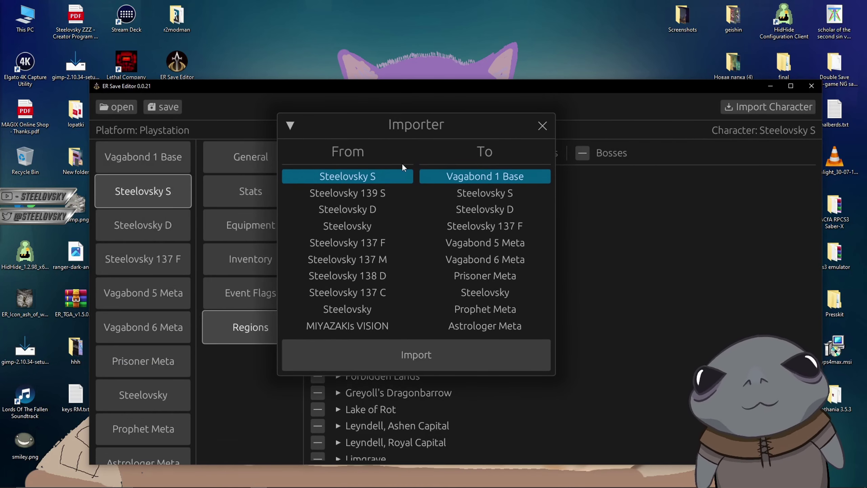
pyautogui.click(290, 125)
pyautogui.click(289, 125)
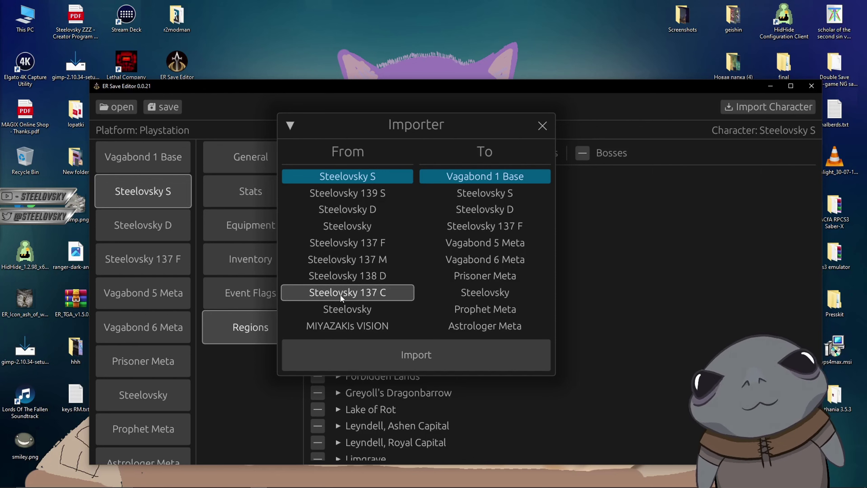
pyautogui.click(344, 262)
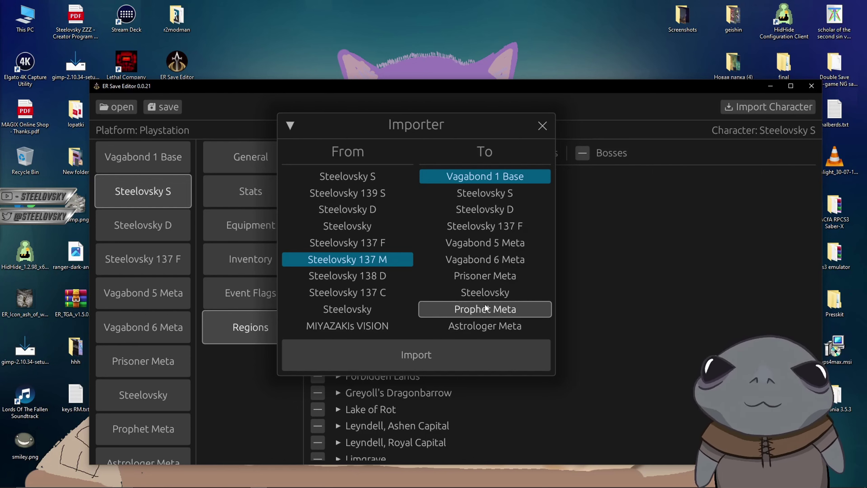
pyautogui.click(488, 258)
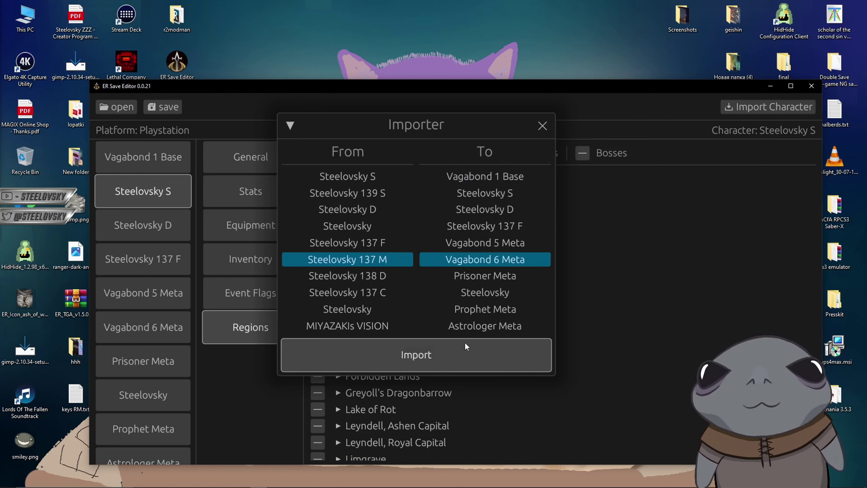
pyautogui.click(452, 358)
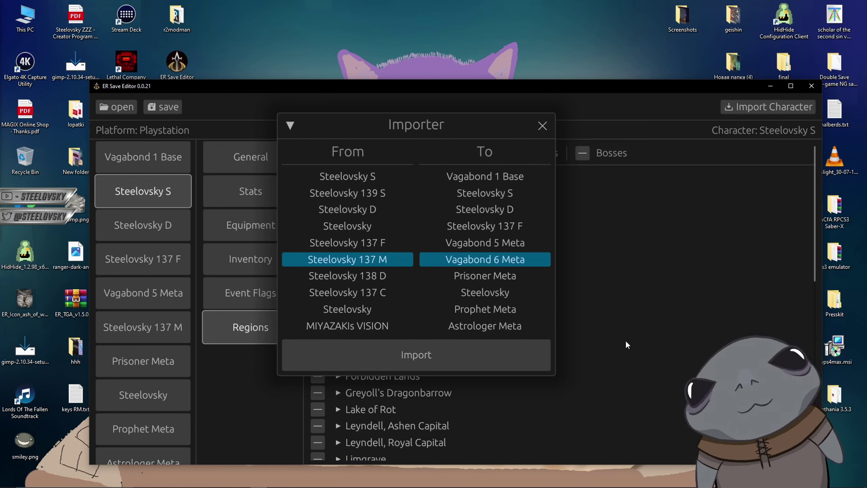
pyautogui.click(543, 126)
pyautogui.scroll(-1, 148, 282)
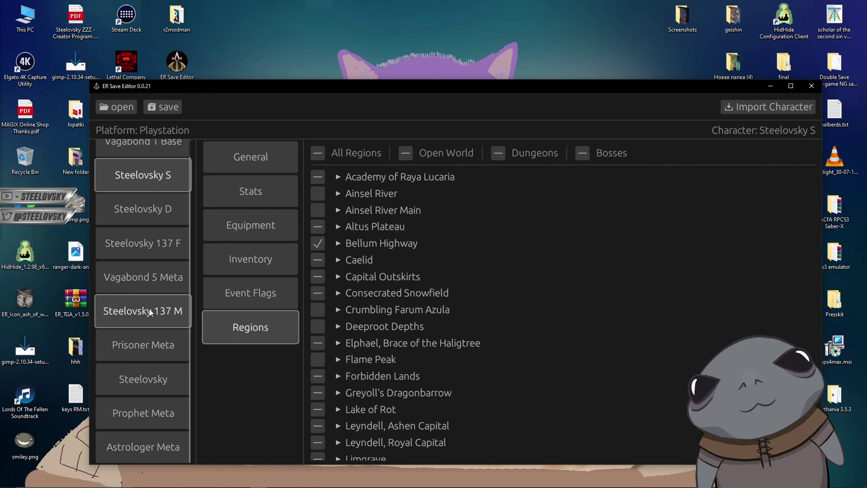
pyautogui.click(149, 311)
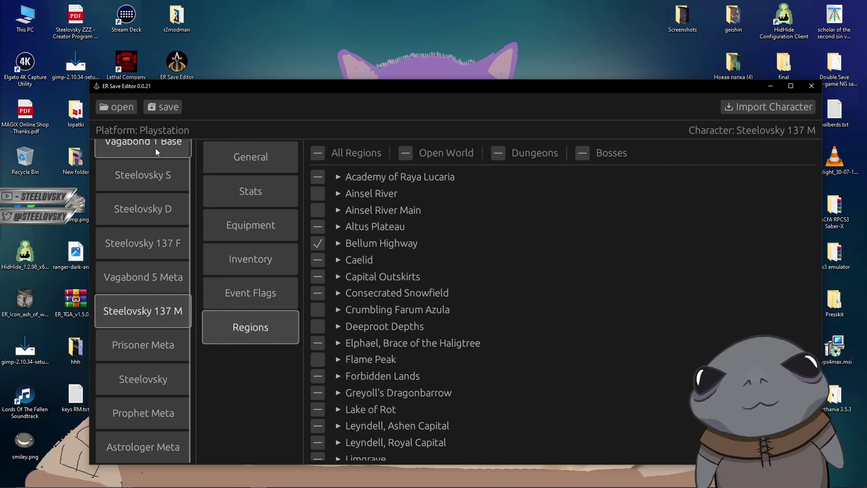
# Save the data with the imported character over from_ps5.txt on the Desktop as a Save Wizard Exported TXT File, and close the editor
pyautogui.click(155, 110)
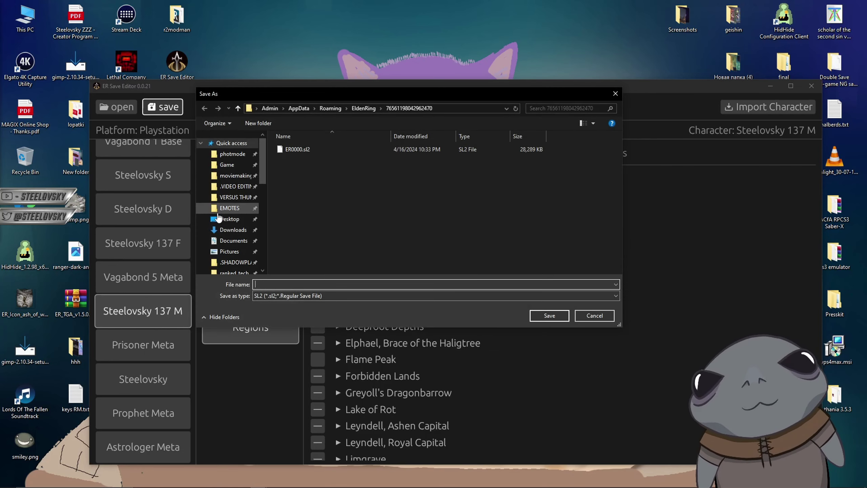
pyautogui.scroll(-8, 235, 219)
pyautogui.scroll(6, 236, 217)
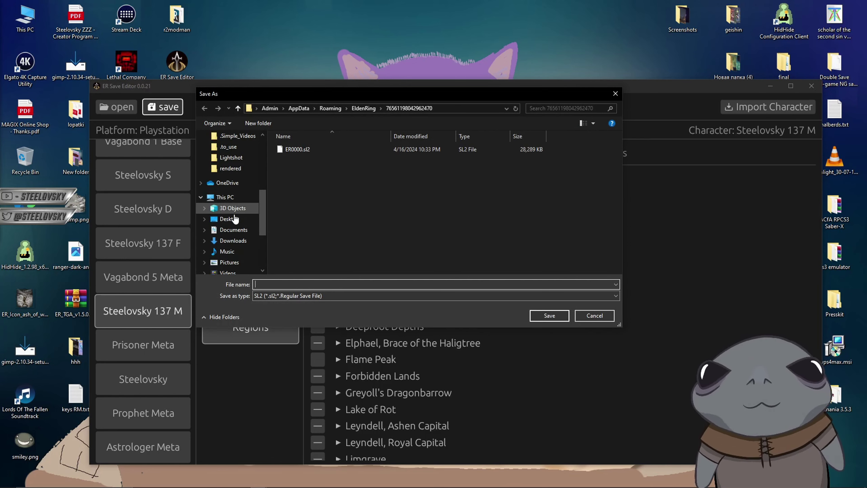
pyautogui.scroll(2, 235, 214)
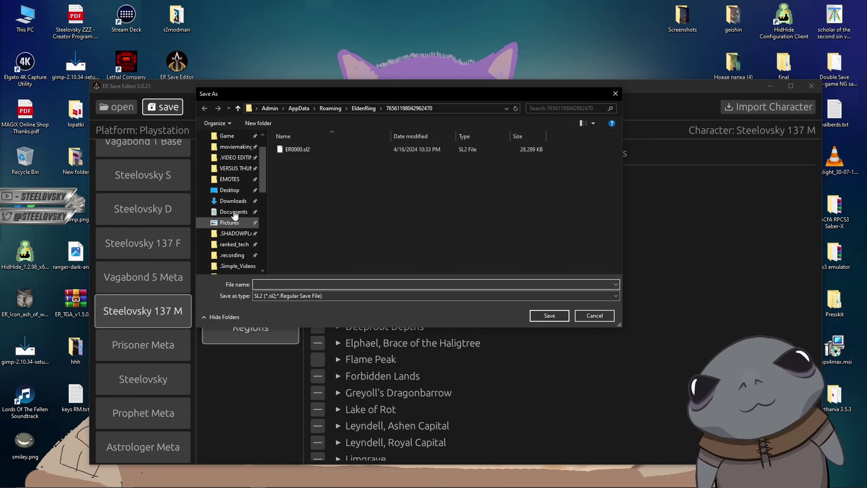
pyautogui.scroll(-5, 258, 194)
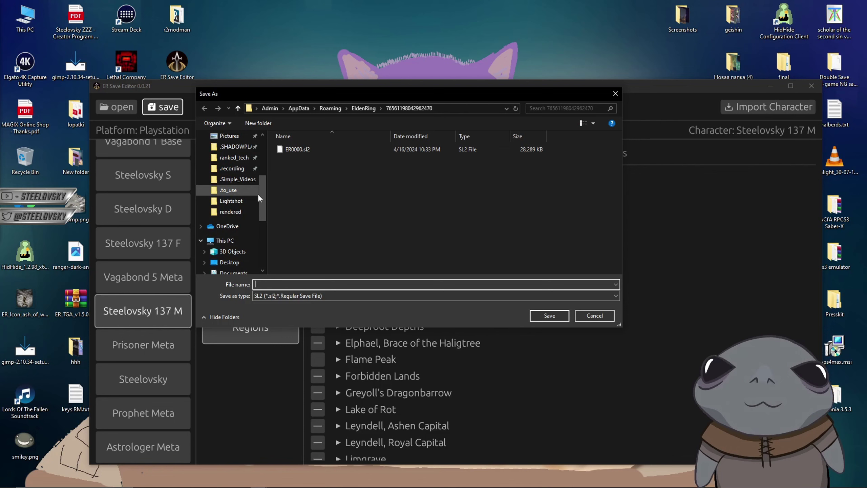
pyautogui.scroll(1, 239, 205)
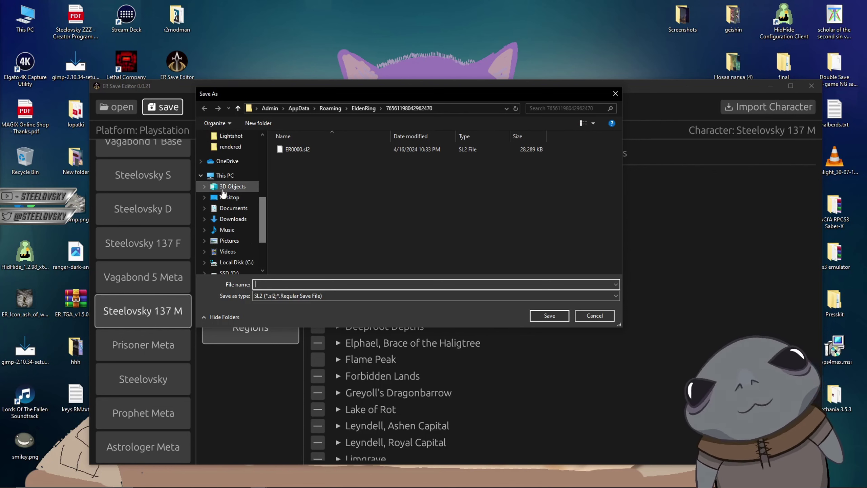
pyautogui.click(225, 198)
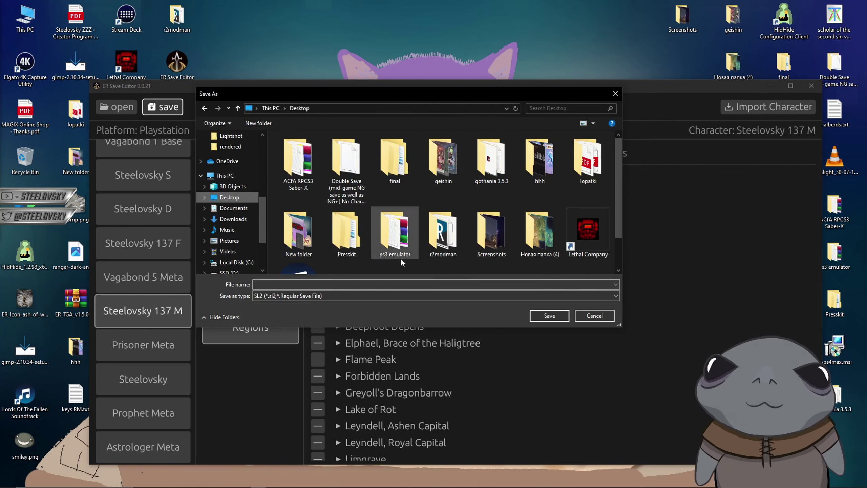
pyautogui.scroll(-1, 427, 263)
pyautogui.click(488, 295)
pyautogui.click(452, 311)
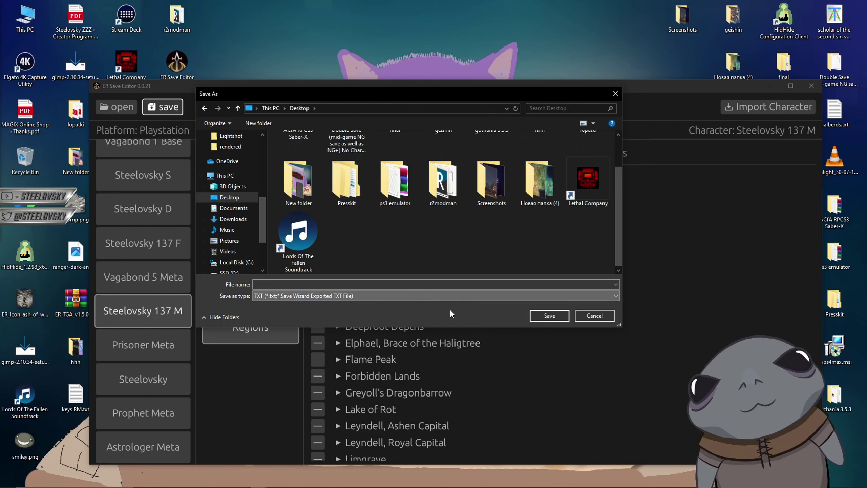
pyautogui.scroll(-1, 444, 205)
pyautogui.doubleClick(594, 184)
pyautogui.click(455, 249)
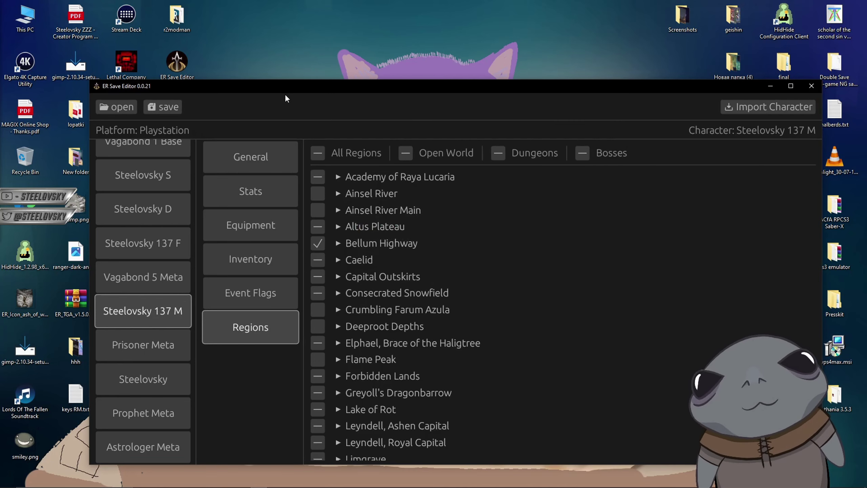
pyautogui.moveTo(284, 93); pyautogui.dragTo(247, 61)
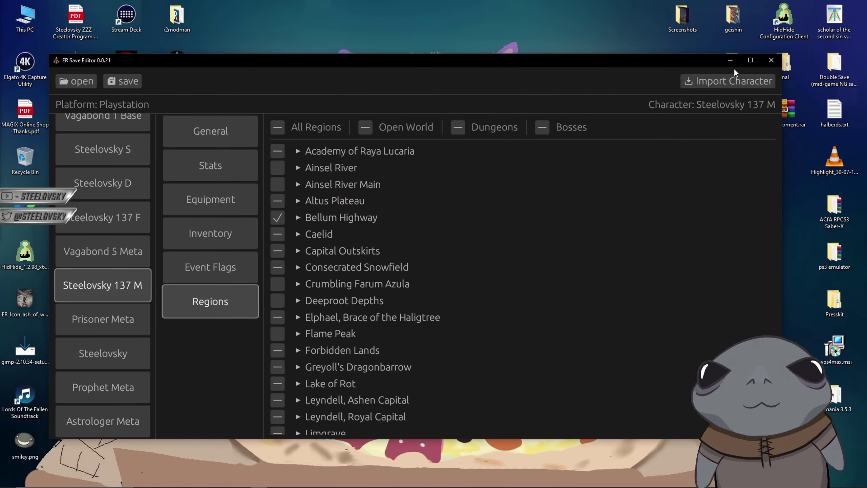
pyautogui.click(770, 61)
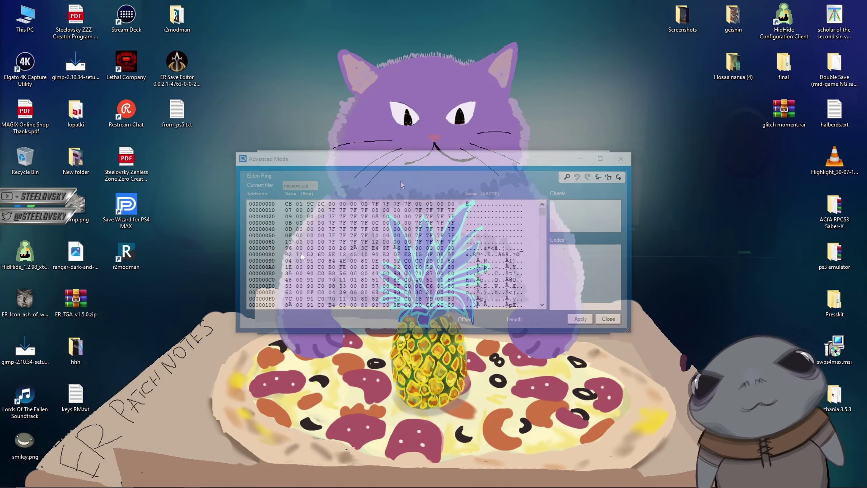
# Launch Save Wizard for PS4 MAX and open the Elden Ring (CUSA18581) save in Advanced Mode
pyautogui.doubleClick(132, 211)
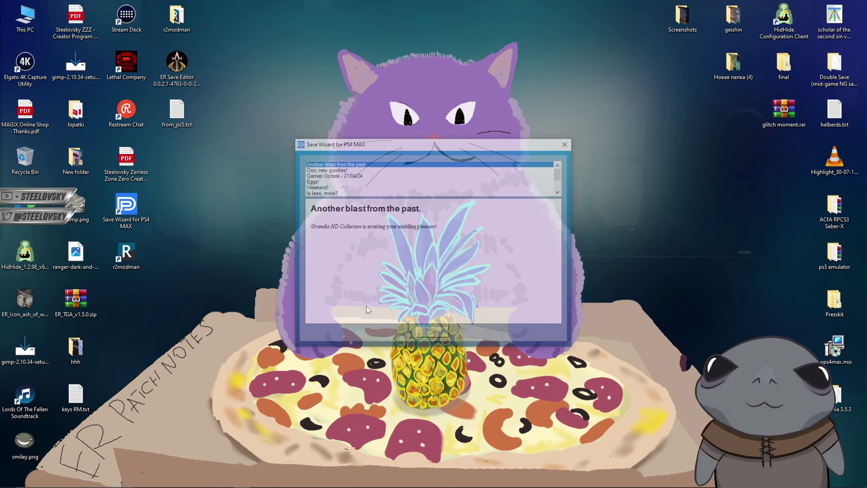
pyautogui.click(432, 332)
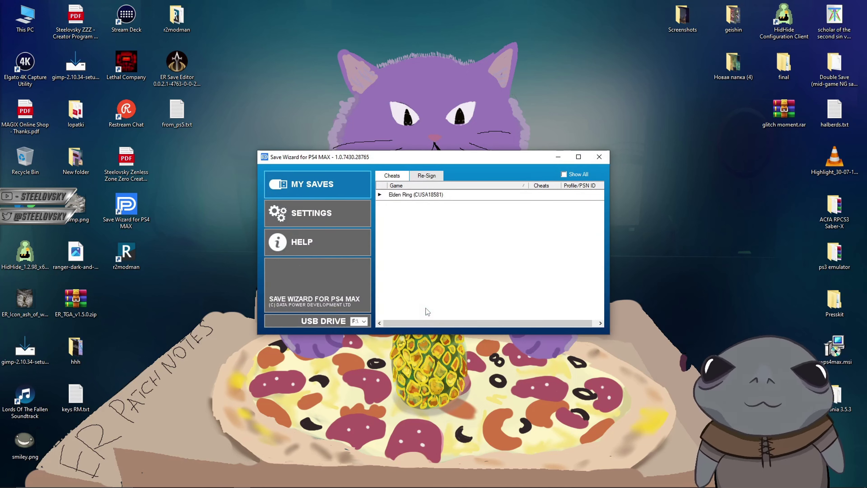
pyautogui.click(410, 197)
pyautogui.rightClick(429, 210)
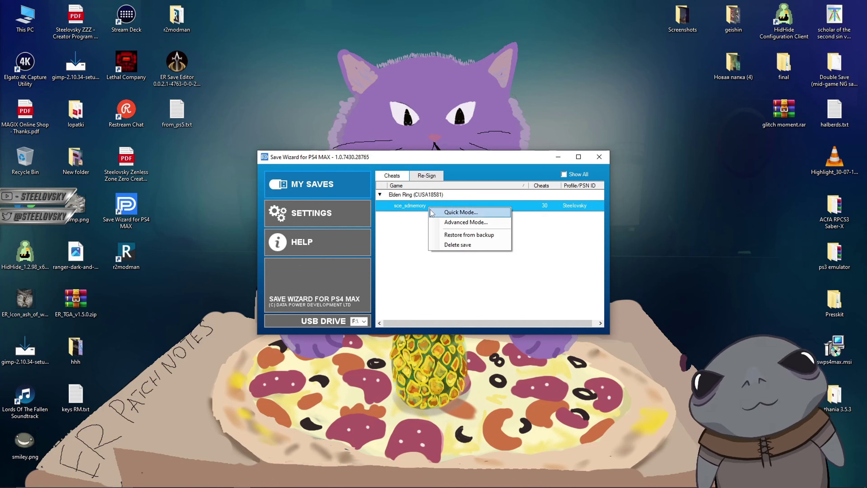
pyautogui.click(450, 223)
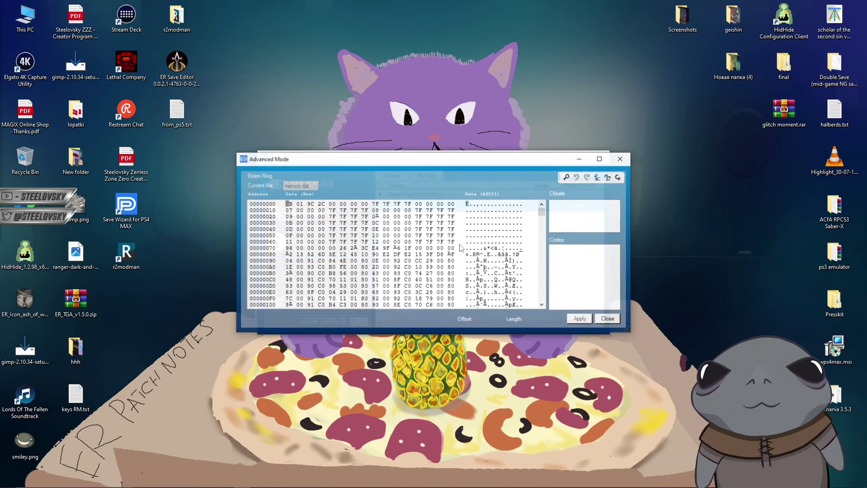
# Import from_ps5.txt from the Desktop into the Elden Ring save, apply the modifications, and close Save Wizard
pyautogui.click(619, 178)
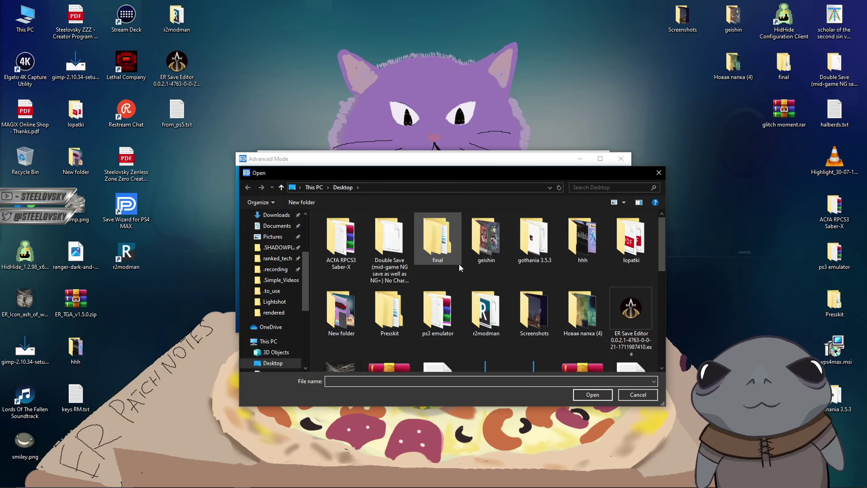
pyautogui.scroll(1, 516, 315)
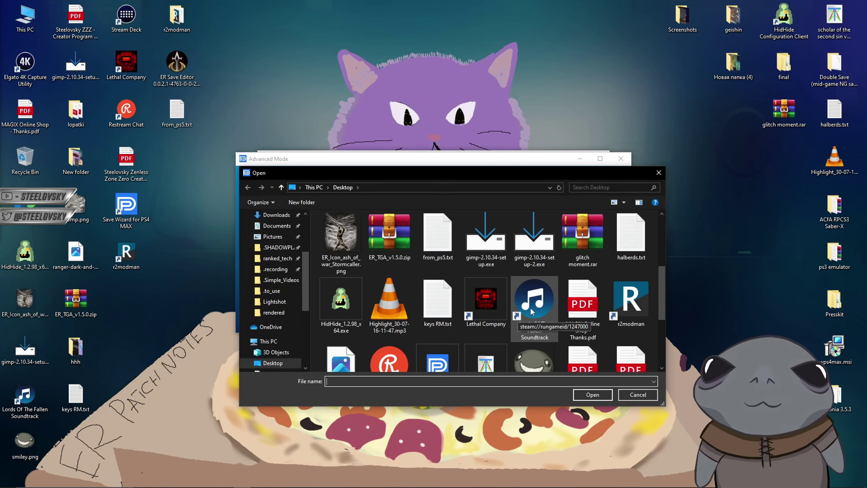
pyautogui.doubleClick(442, 246)
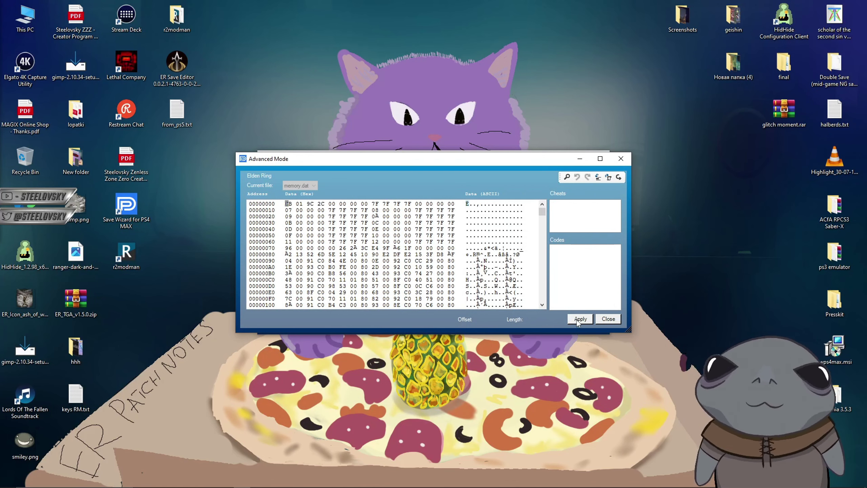
pyautogui.click(580, 318)
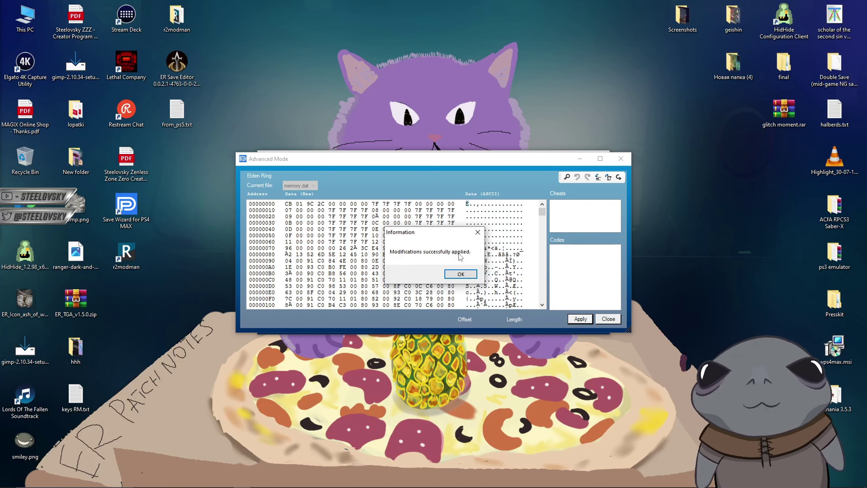
pyautogui.click(459, 274)
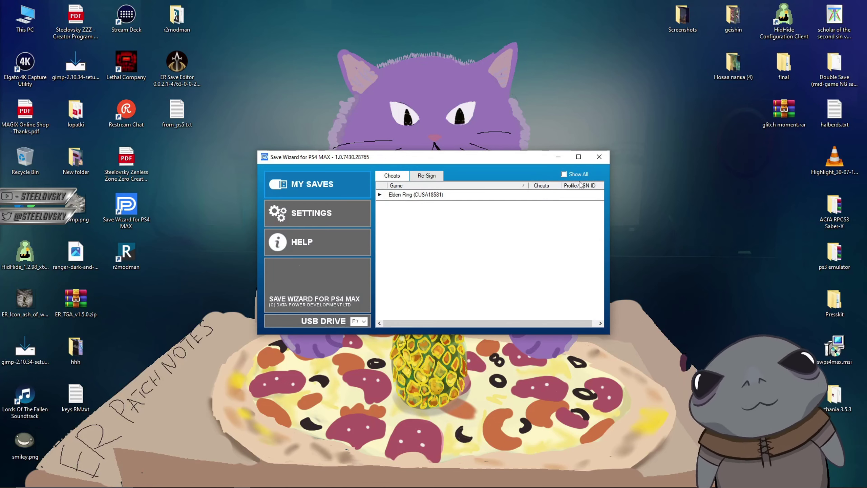
pyautogui.click(598, 160)
pyautogui.rightClick(398, 190)
pyautogui.click(406, 220)
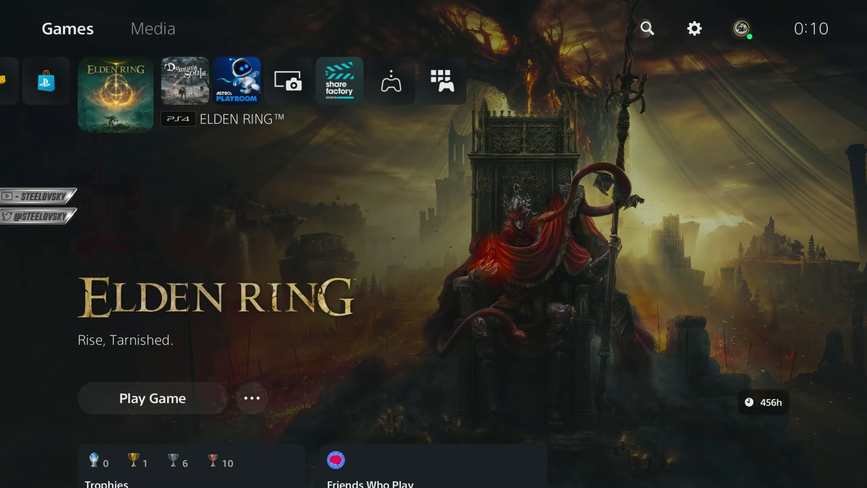
# On the PS5, open Copy or Delete from USB Drive for Saved Data (PS4) in the system settings
pyautogui.press('Return')
pyautogui.press('Down')
pyautogui.press('Down')
pyautogui.press('Down')
pyautogui.press('Down')
pyautogui.press('Down')
pyautogui.press('Down')
pyautogui.press('Down')
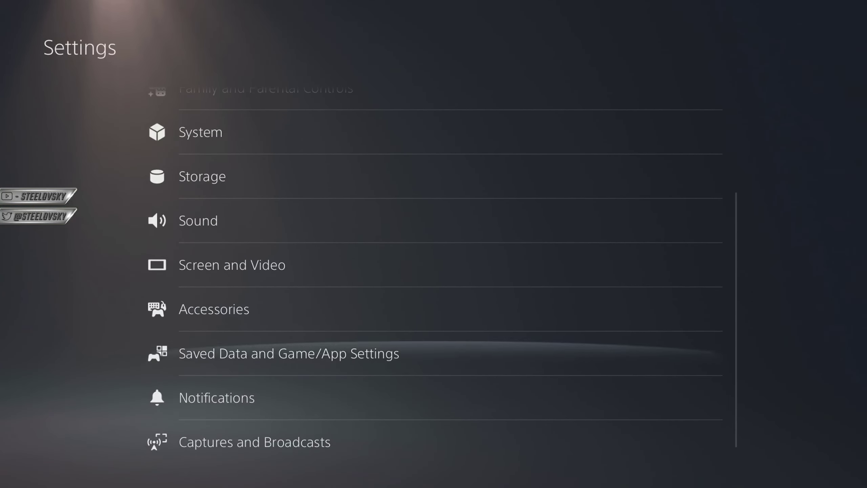
pyautogui.press('Return')
pyautogui.press('Down')
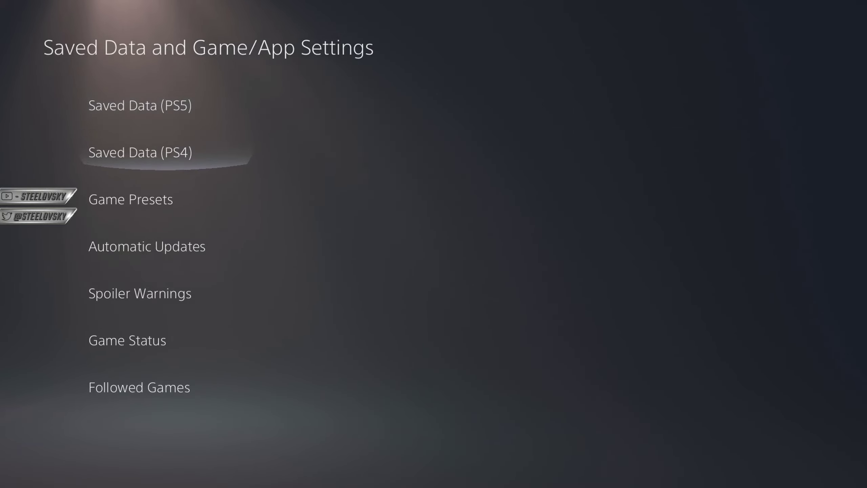
pyautogui.press('Right')
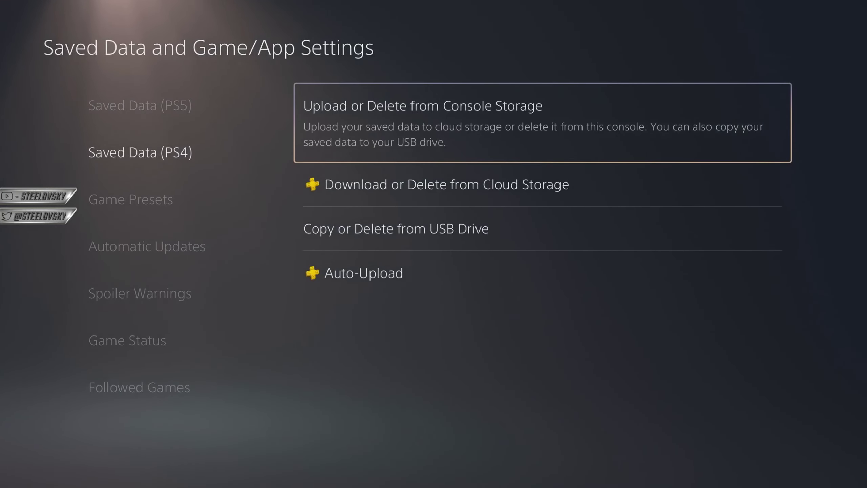
pyautogui.press('Down')
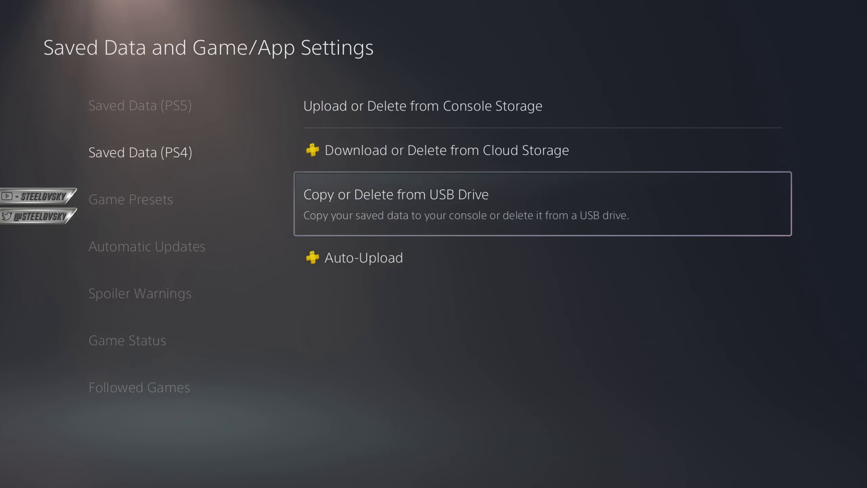
pyautogui.press('Return')
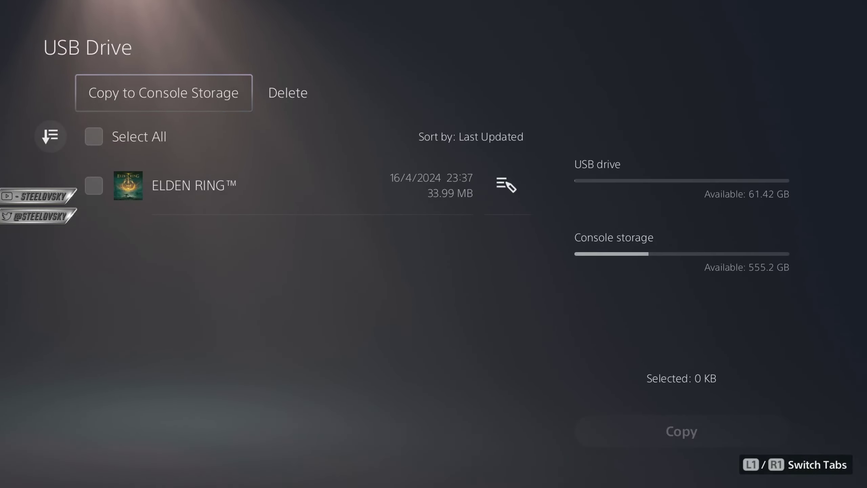
# Copy the ELDEN RING saved data from the USB drive to console storage, overwriting the existing save
pyautogui.press('Down')
pyautogui.press('Return')
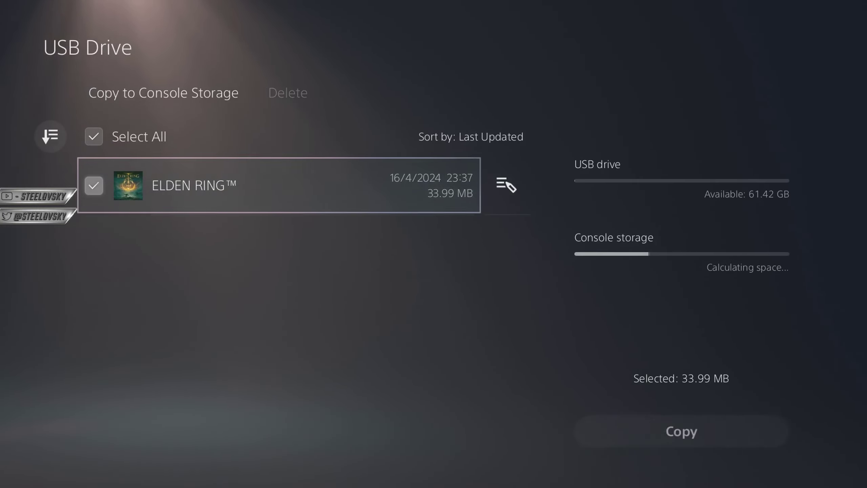
pyautogui.press('Right')
pyautogui.press('Right')
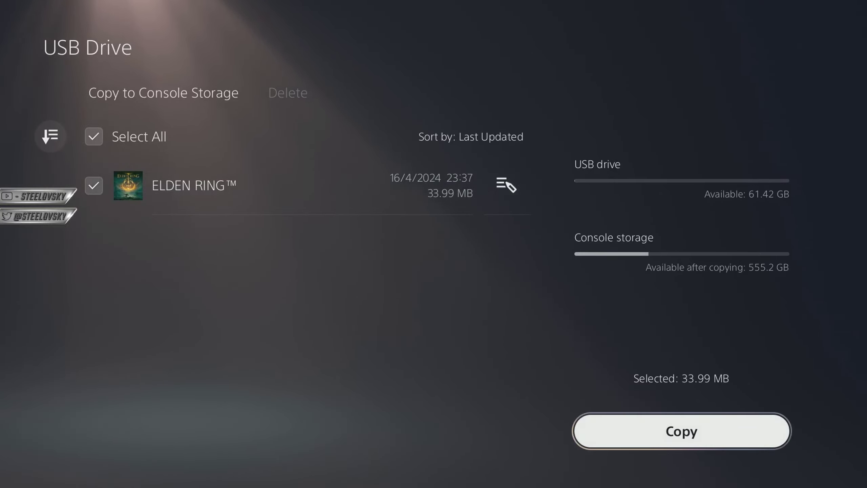
pyautogui.press('Return')
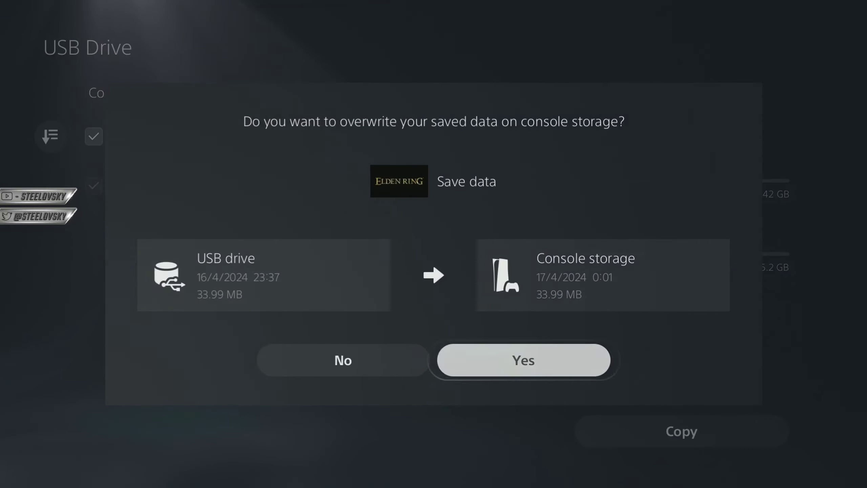
pyautogui.press('Return')
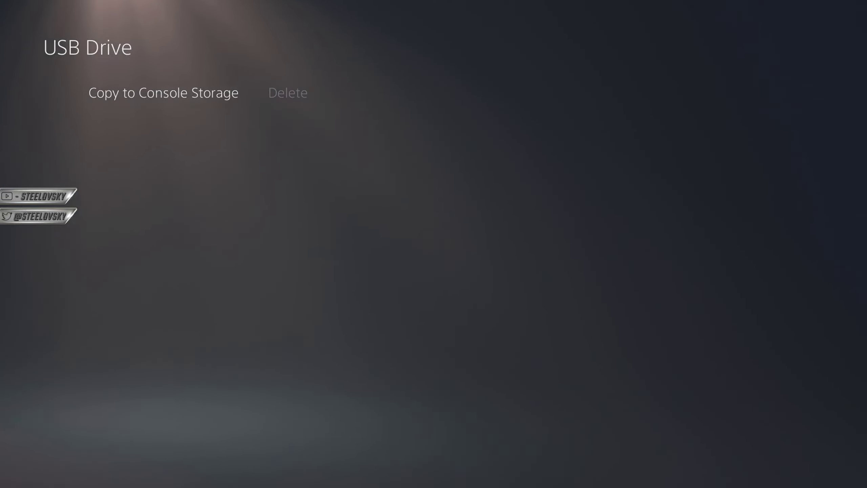
pyautogui.press('Up')
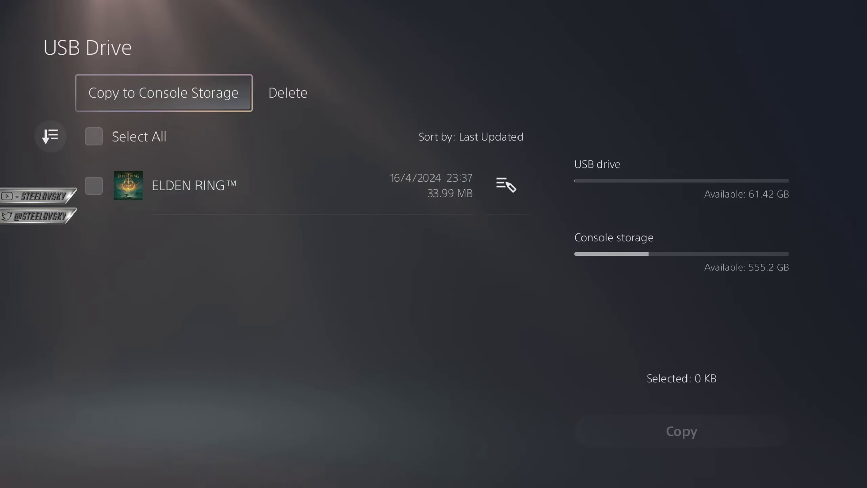
# Return to the console home screen, start the PS4 version of ELDEN RING, and dismiss the previous-session notice
pyautogui.press('Escape')
pyautogui.press('Escape')
pyautogui.press('Escape')
pyautogui.press('Escape')
pyautogui.press('Left')
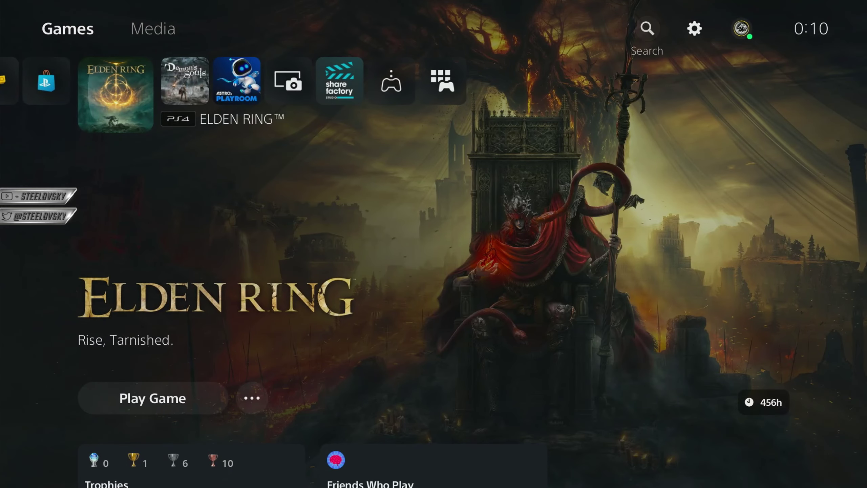
pyautogui.press('Down')
pyautogui.press('Return')
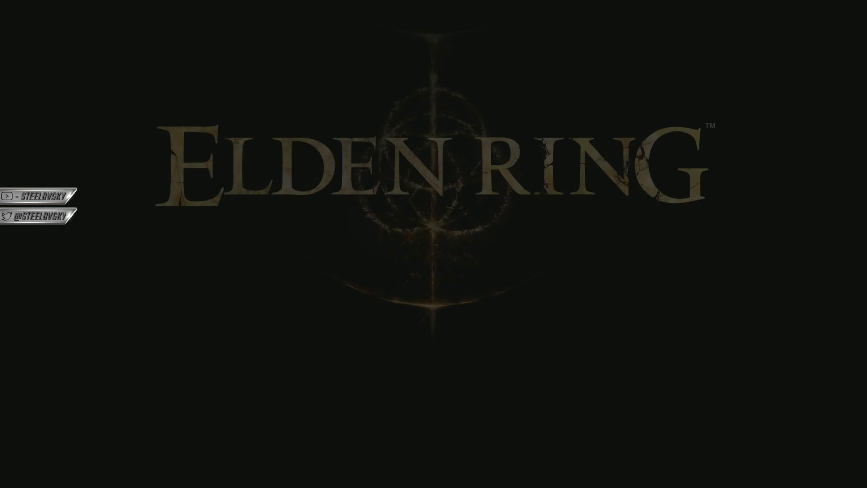
pyautogui.press('Return')
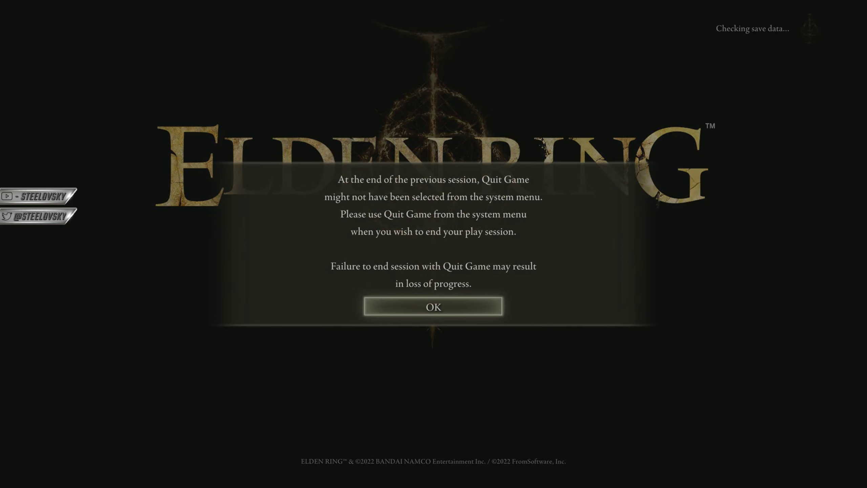
pyautogui.press('Return')
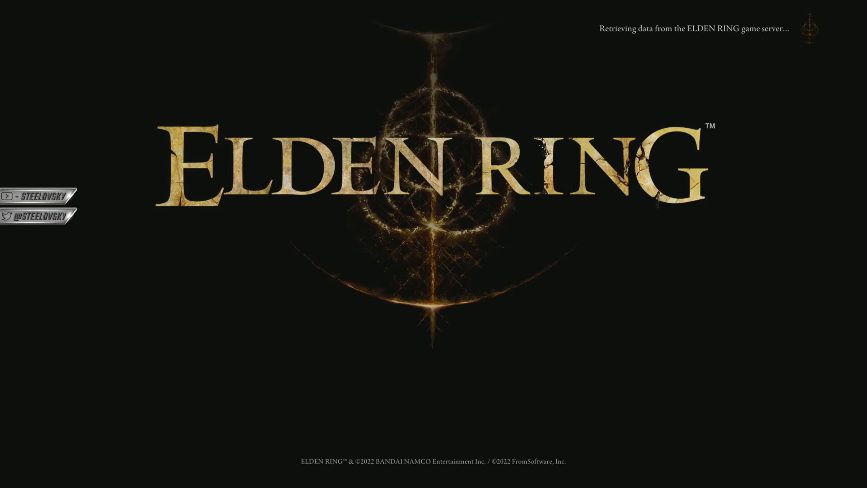
# Close the online information notice and load the Steelovsky 137 M profile
pyautogui.press('Down')
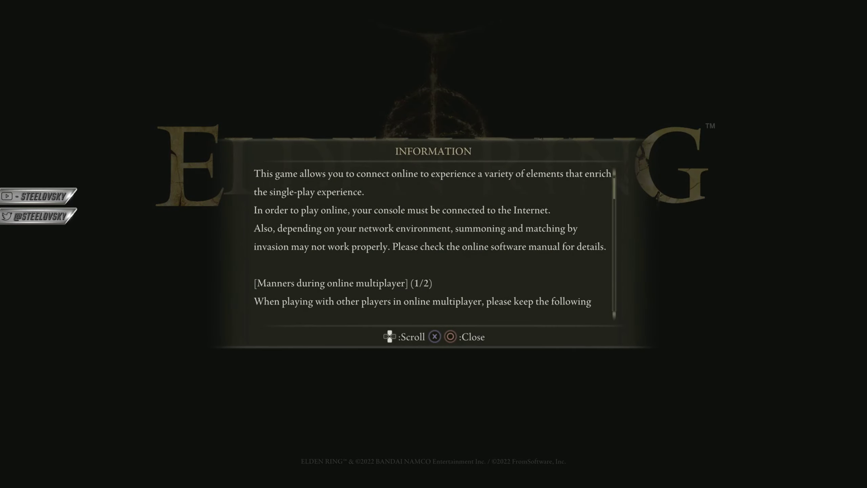
pyautogui.press('Up')
pyautogui.press('Return')
pyautogui.press('Down')
pyautogui.press('Return')
pyautogui.press('Down')
pyautogui.press('Down')
pyautogui.press('Down')
pyautogui.press('Down')
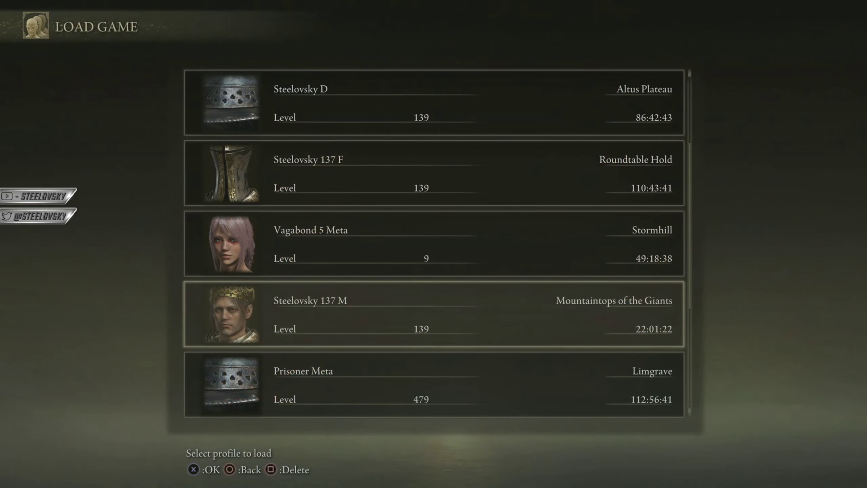
pyautogui.press('Return')
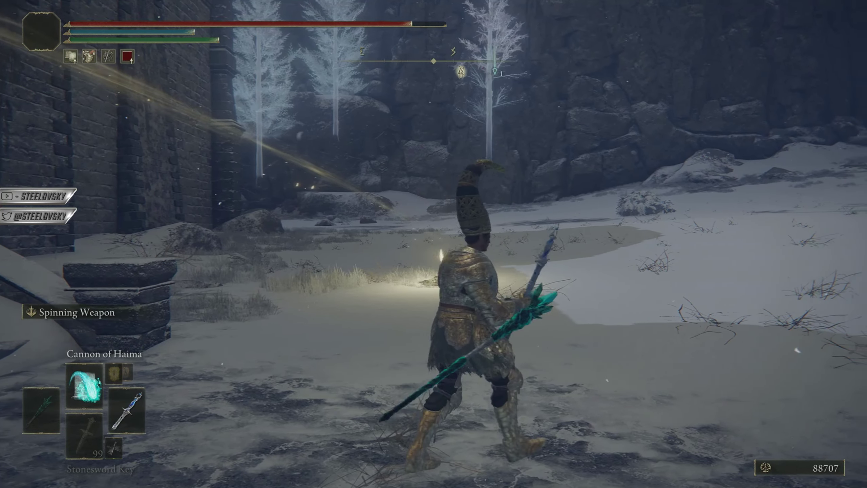
# Walk the imported character around near the castle stairs and examine its armor and weapons
pyautogui.press('w')
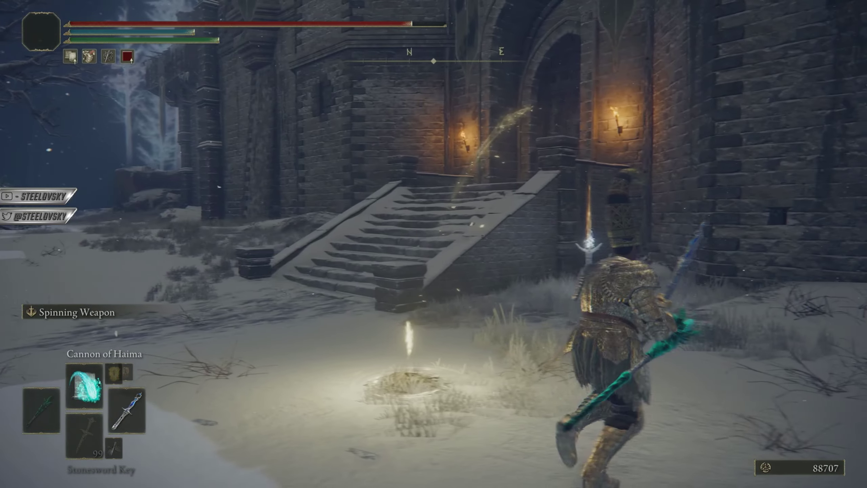
pyautogui.press('w')
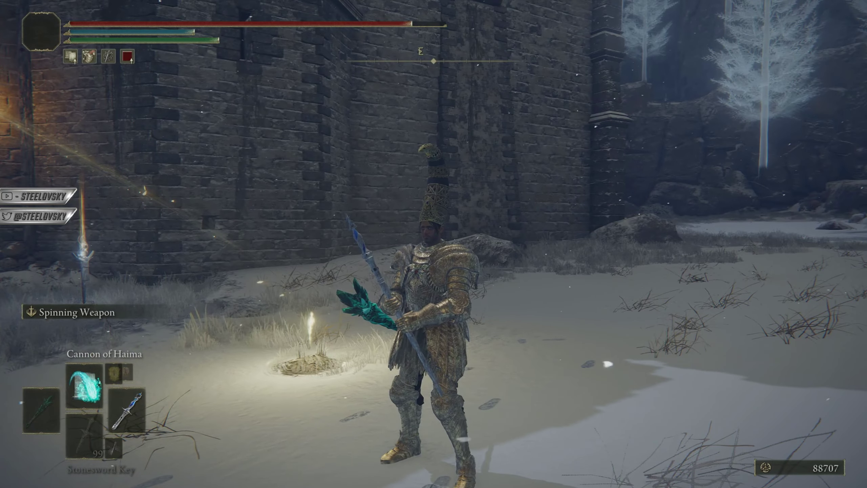
pyautogui.press('Home')
pyautogui.press('Escape')
pyautogui.press('Escape')
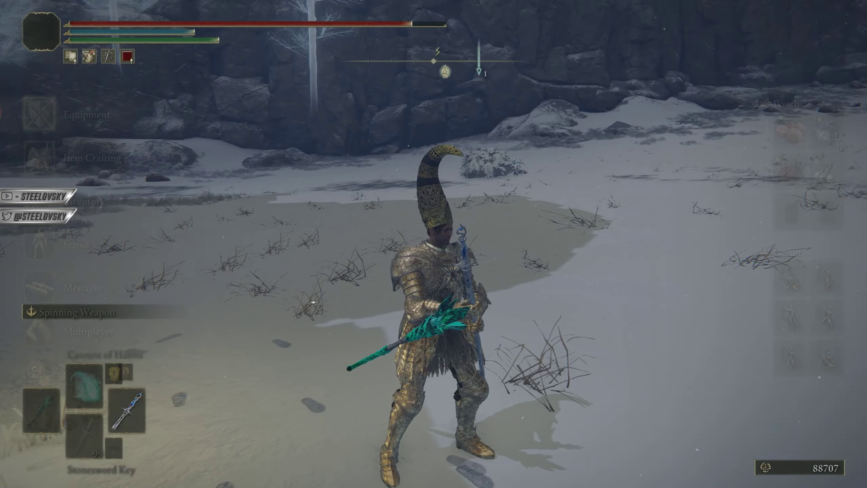
# Quit the current play session from the system menu and return to the title screen
pyautogui.press('Up')
pyautogui.press('Return')
pyautogui.press('z')
pyautogui.press('Return')
pyautogui.press('Left')
pyautogui.press('Return')
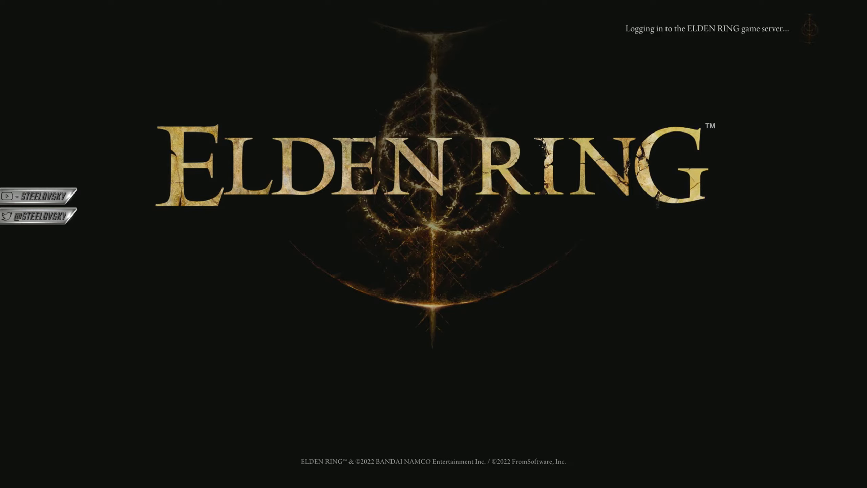
# Dismiss the online information notice, load the Steelovsky D profile in Altus Plateau, and move the character around
pyautogui.press('Return')
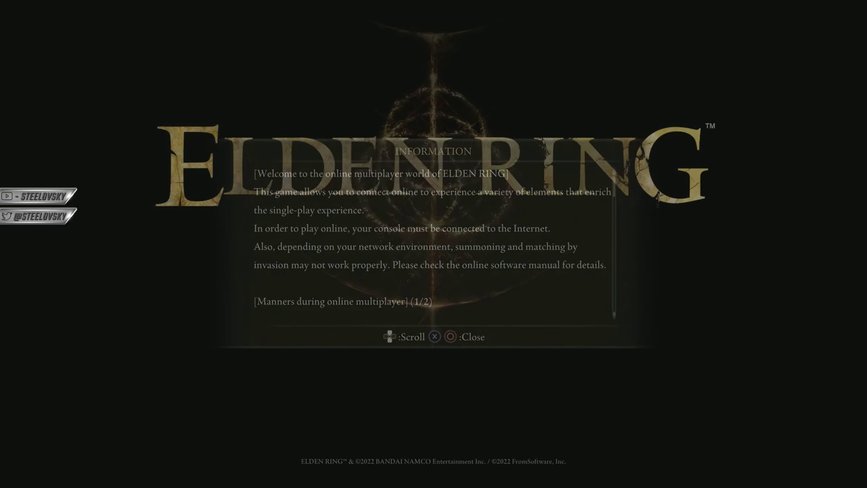
pyautogui.press('Down')
pyautogui.press('Return')
pyautogui.press('Up')
pyautogui.press('Up')
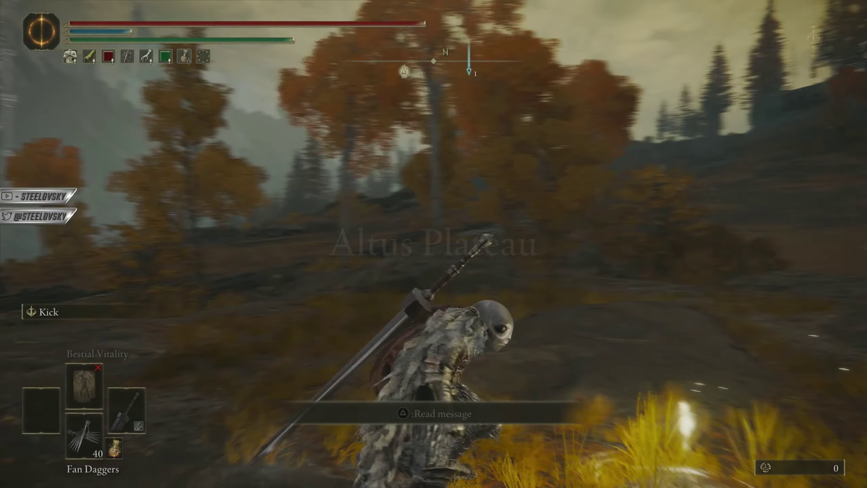
pyautogui.press('w')
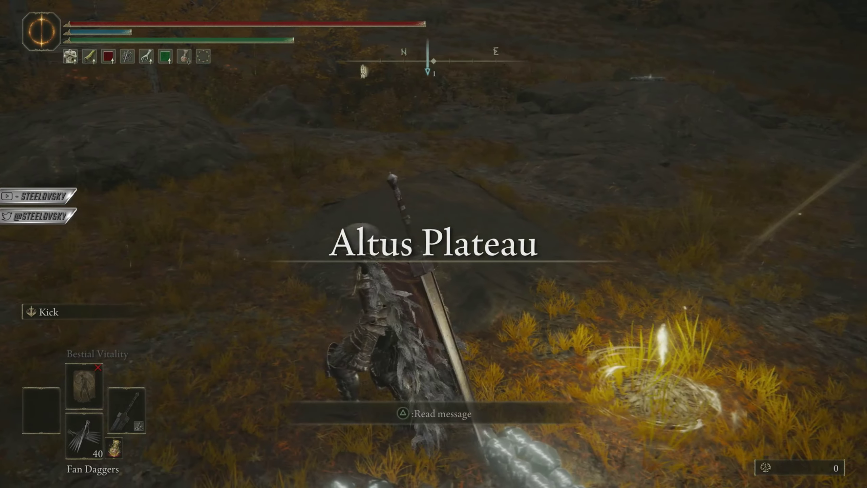
pyautogui.press('w')
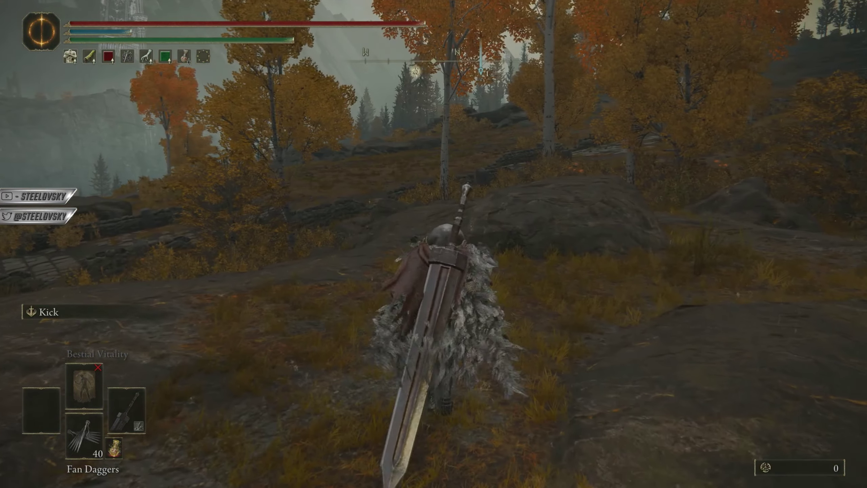
# Walk the character toward the birch trees and bring up its equipment screen to check the equipped armaments, armor and talismans
pyautogui.press('w')
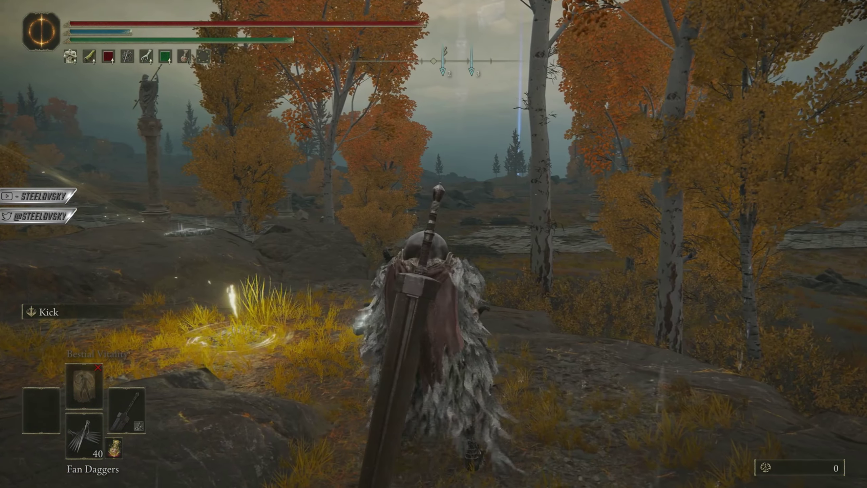
pyautogui.press('Escape')
pyautogui.press('e')
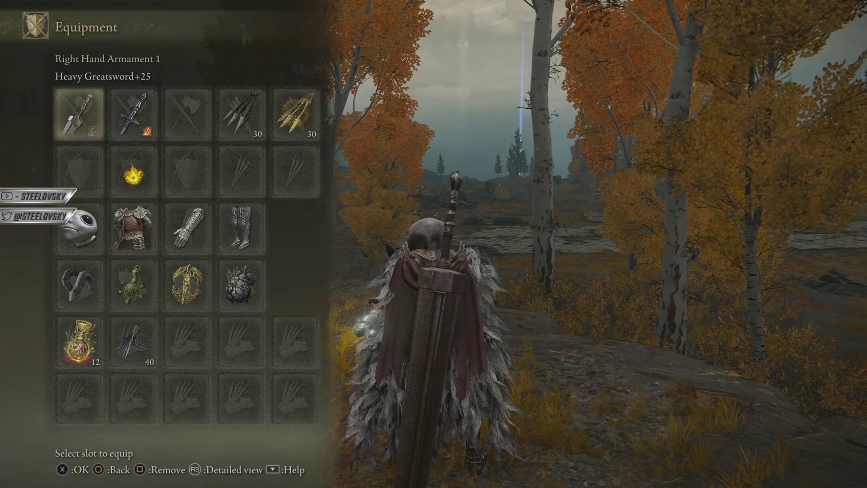
# Browse the Tools category of the inventory, examine consumables such as Explosive Stone Clump and Starlight Shards, and return to the game
pyautogui.press('q')
pyautogui.press('Down')
pyautogui.press('Down')
pyautogui.press('e')
pyautogui.press('pagedown')
pyautogui.press('pagedown')
pyautogui.press('pagedown')
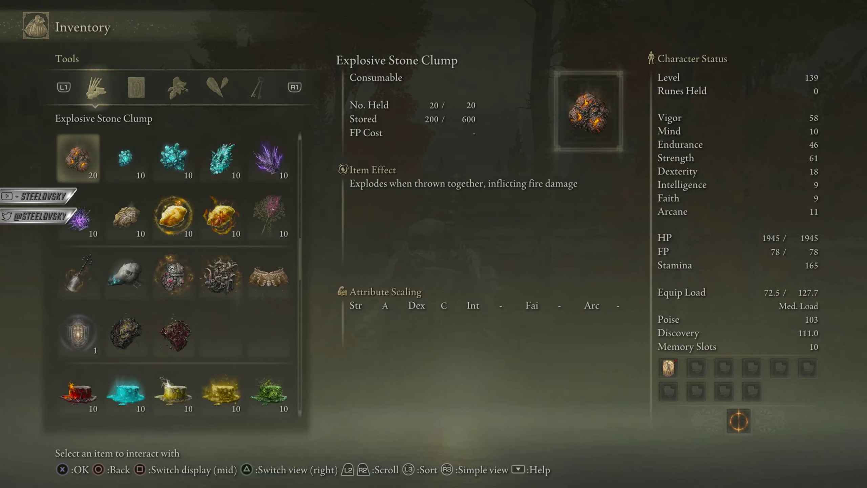
pyautogui.press('Right')
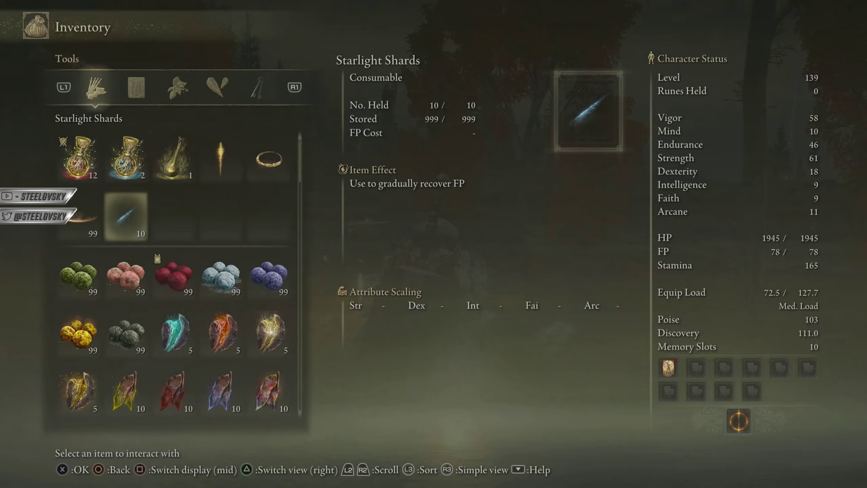
pyautogui.press('Escape')
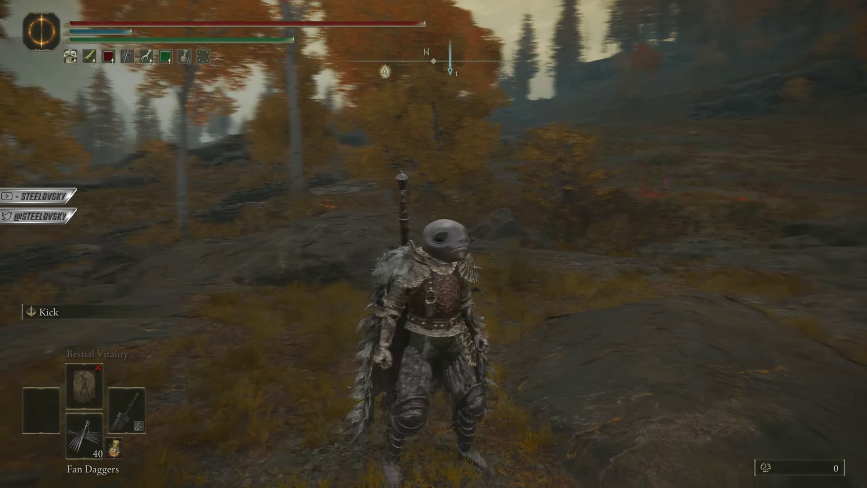
# Move the character across the hillside, review its equipped gear once more, and close the equipment screen
pyautogui.press('w')
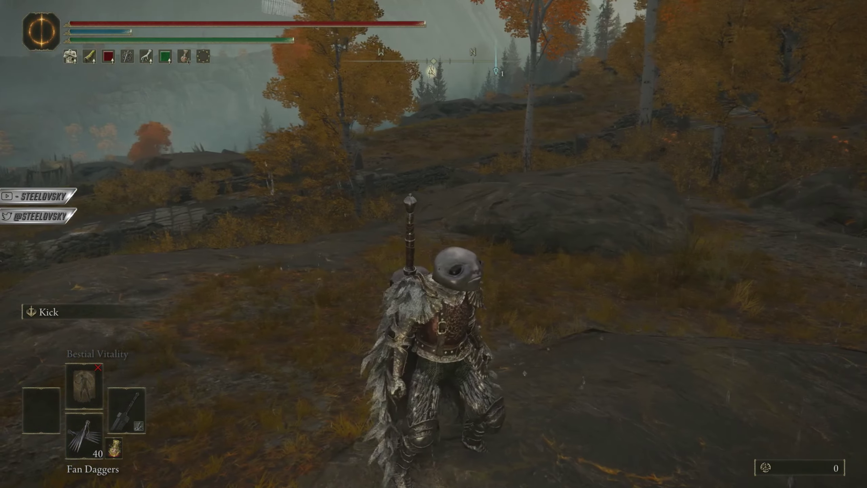
pyautogui.press('Escape')
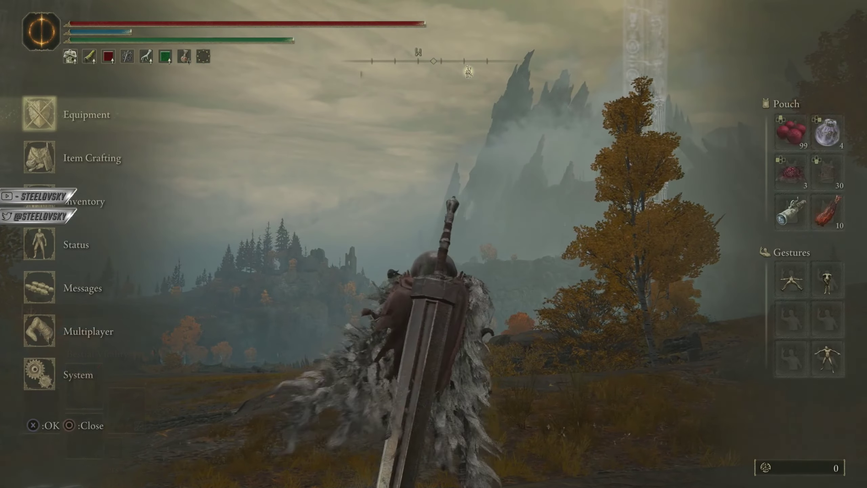
pyautogui.press('Return')
pyautogui.press('c')
pyautogui.press('c')
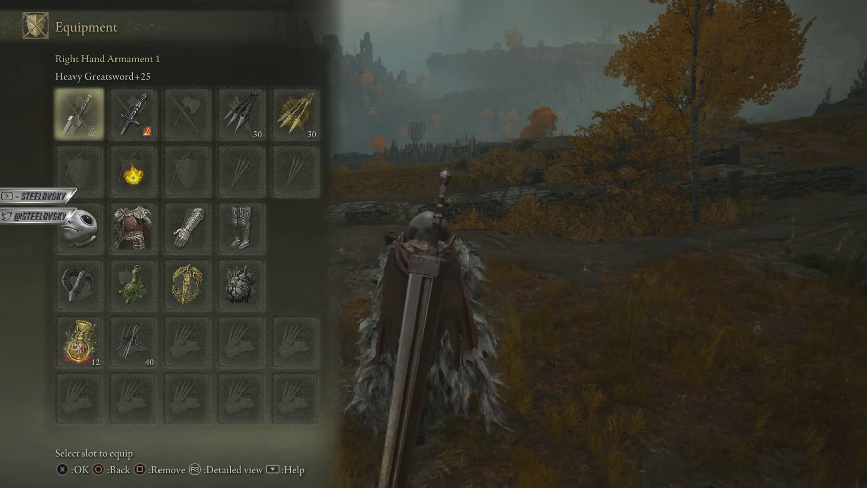
pyautogui.press('Escape')
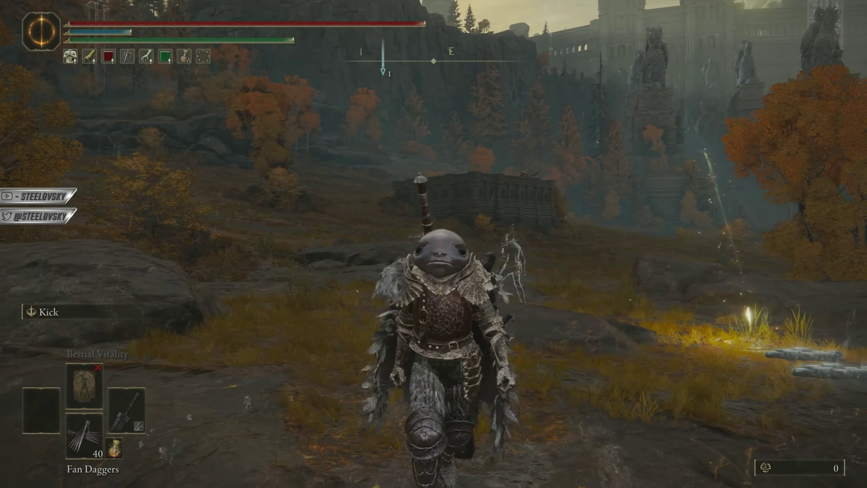
# Face the character toward the camera, inspect its helm and armor from the front, and walk it across the rocks
pyautogui.press('s')
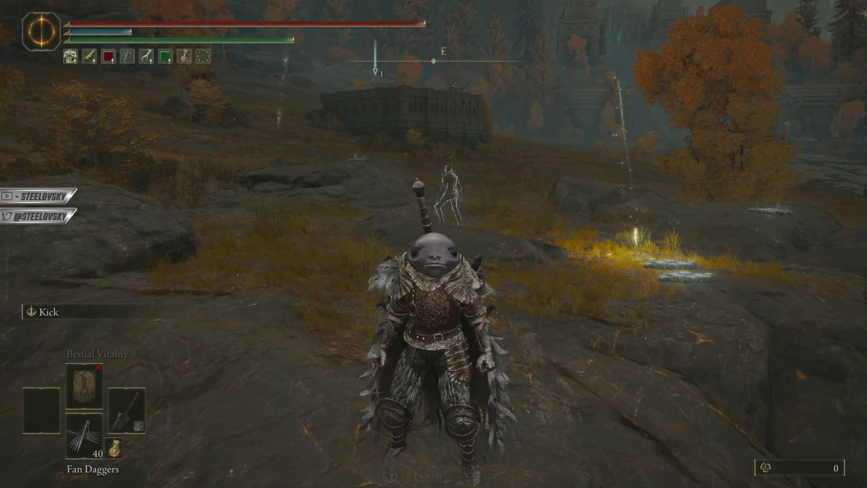
pyautogui.press('q')
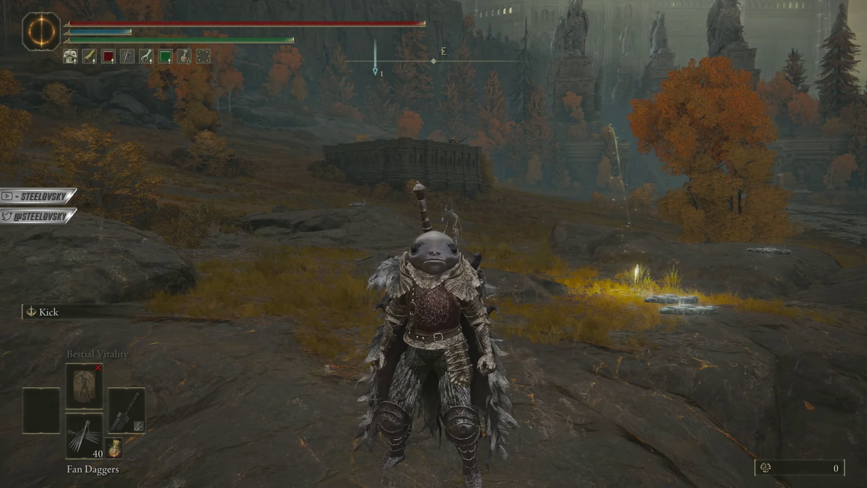
pyautogui.press('i')
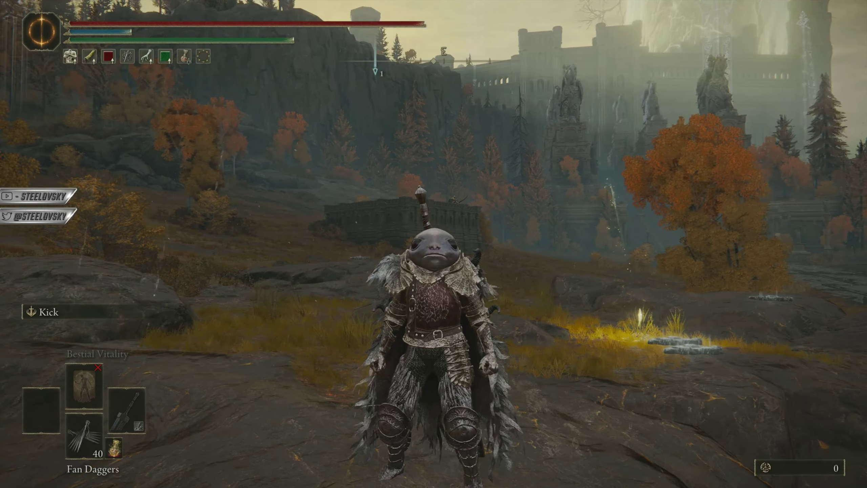
pyautogui.press('j')
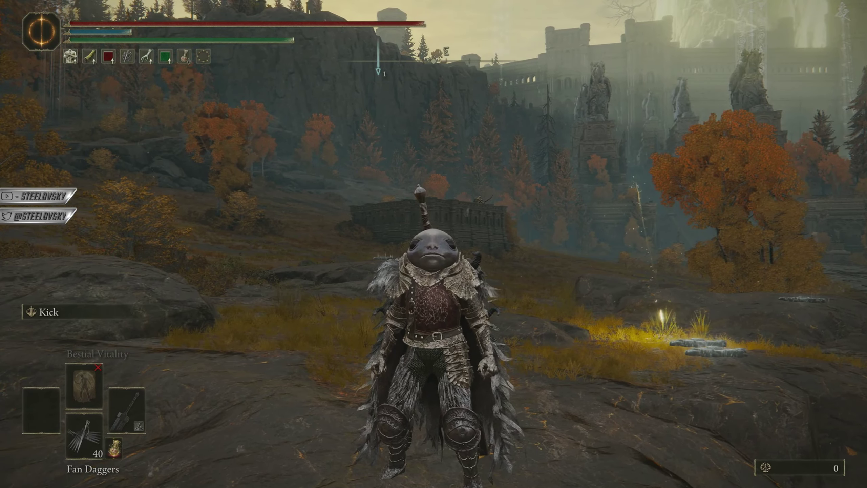
pyautogui.press('k')
pyautogui.press('i')
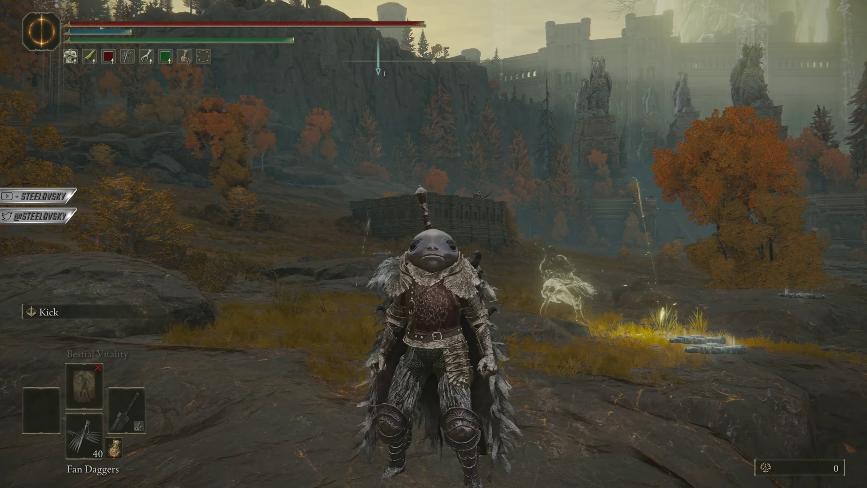
pyautogui.press('k')
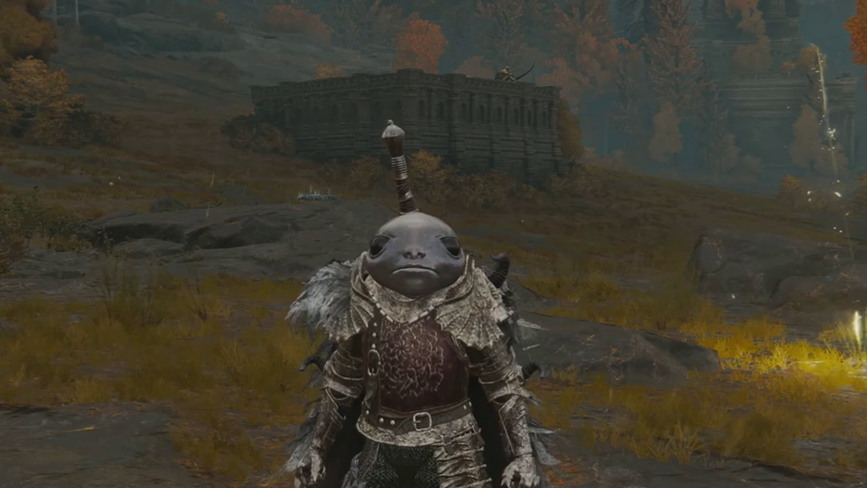
pyautogui.press('i')
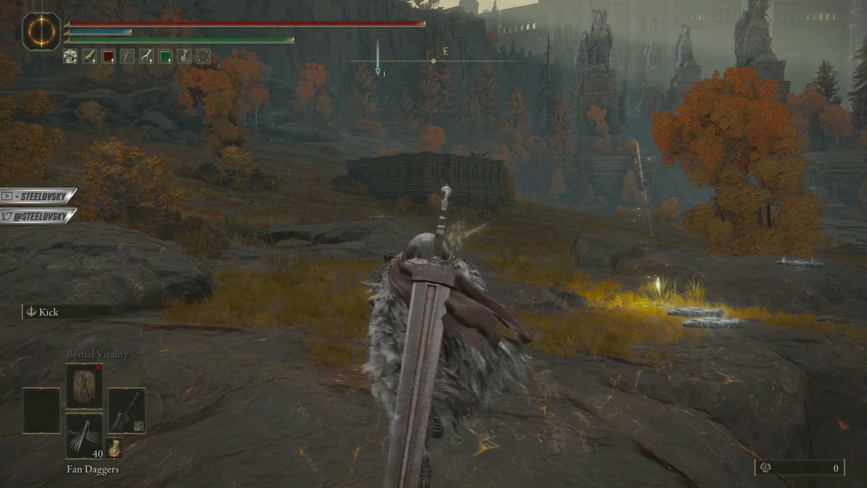
pyautogui.press('w')
pyautogui.press('w')
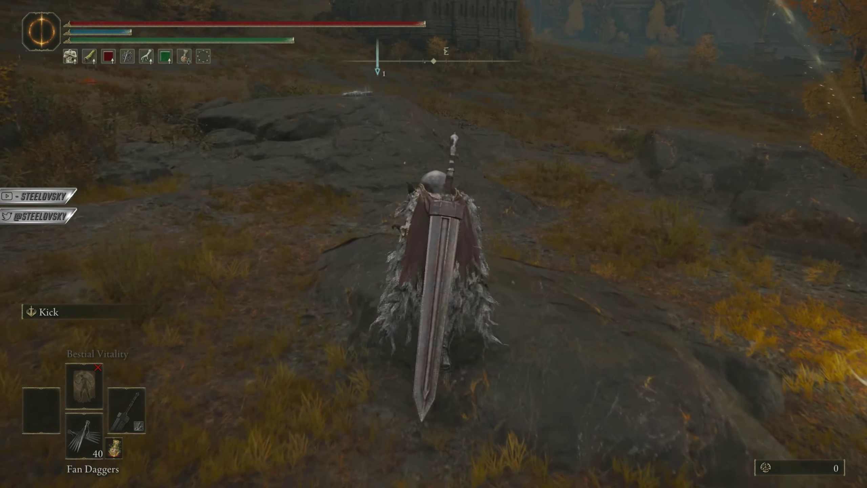